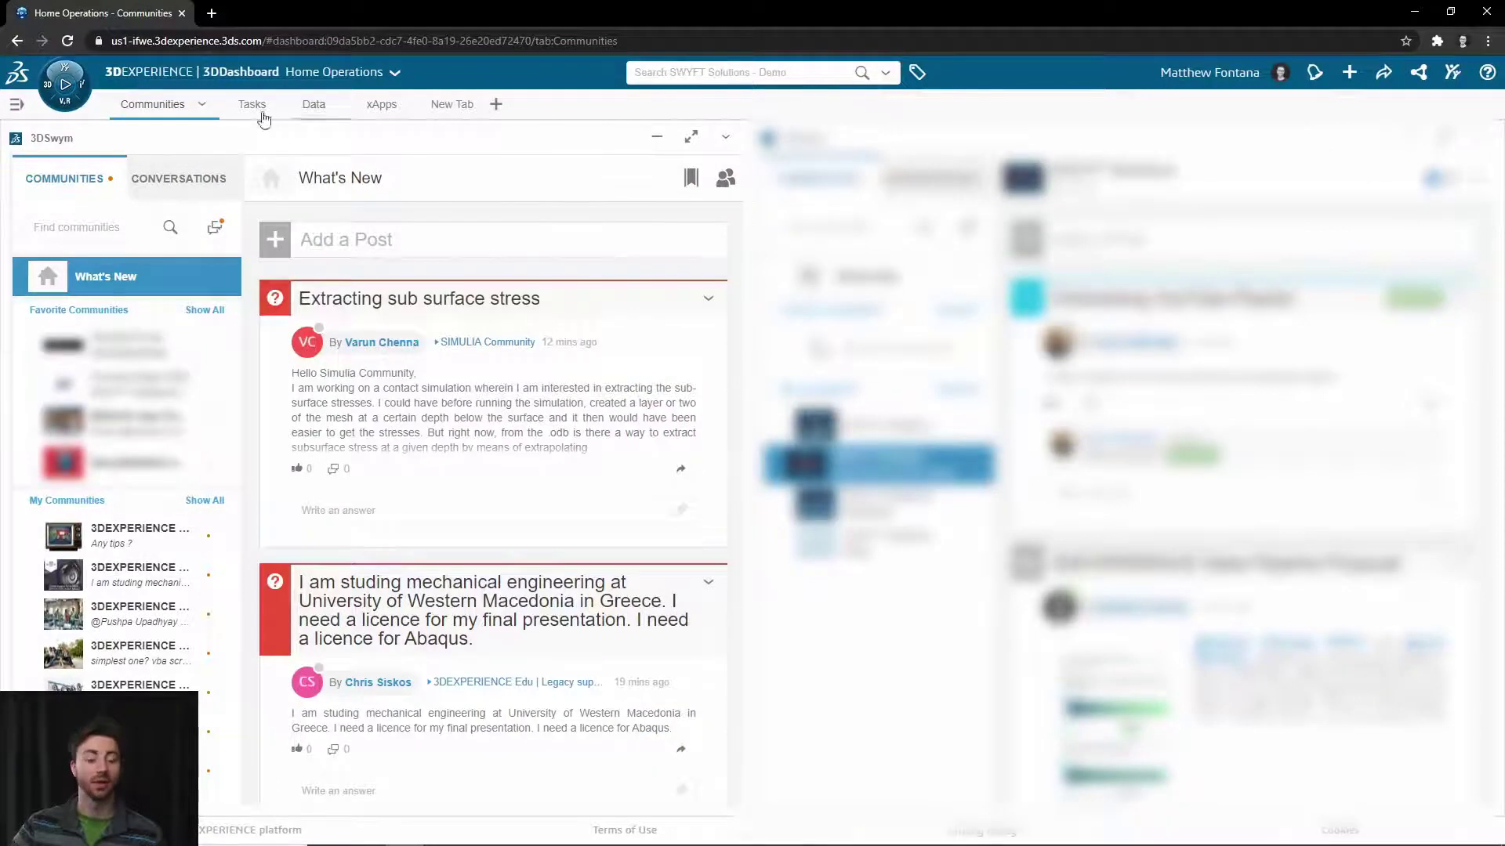
Switch to the Platform Management dashboard and scroll down to the Configuration Center's Attributes Management.
{"action": "left_click", "coordinate": [16, 104]}
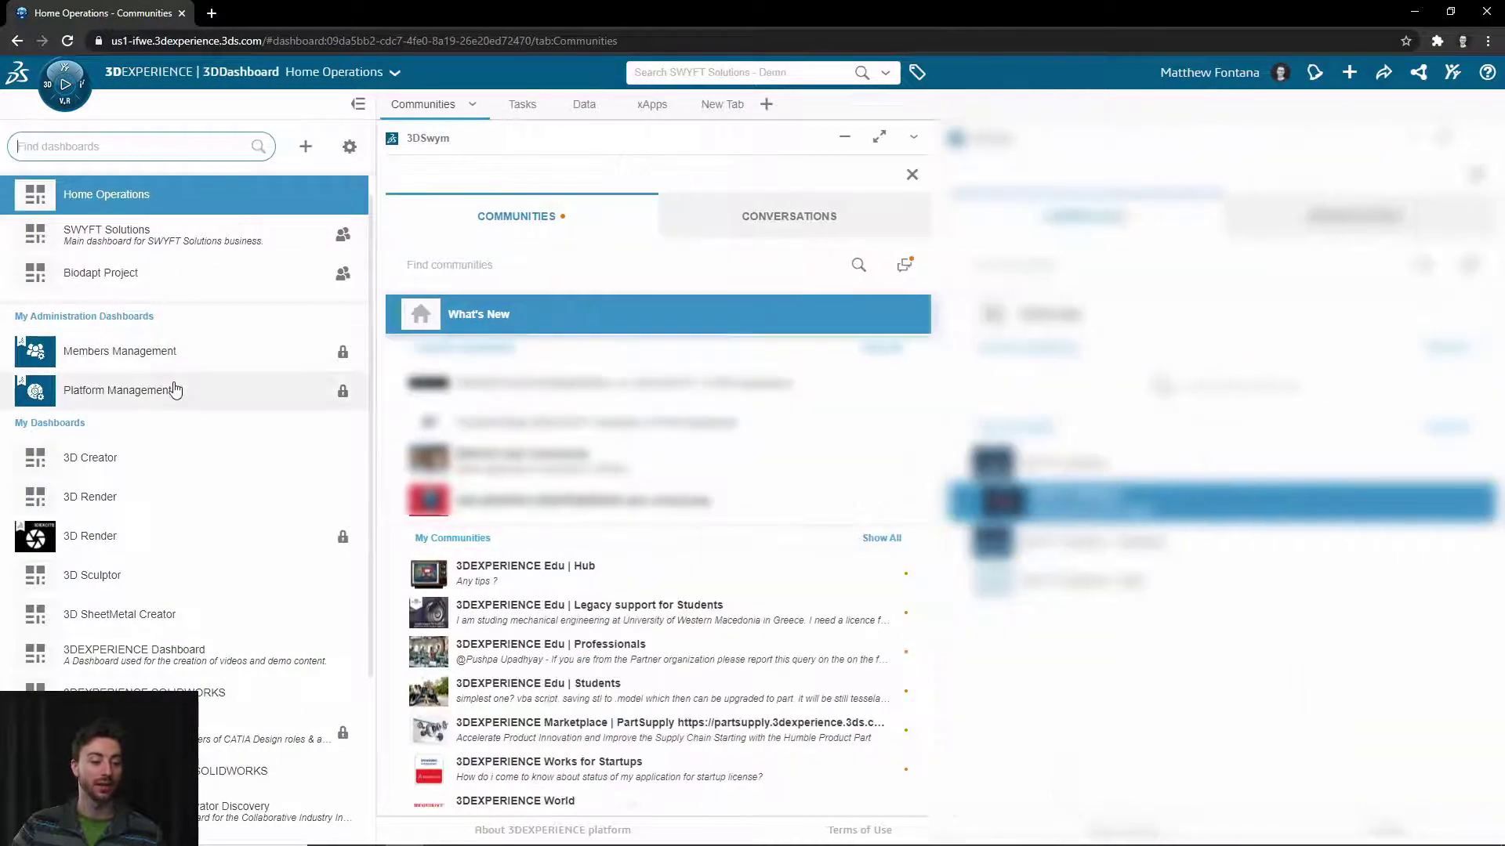
{"action": "left_click", "coordinate": [175, 389]}
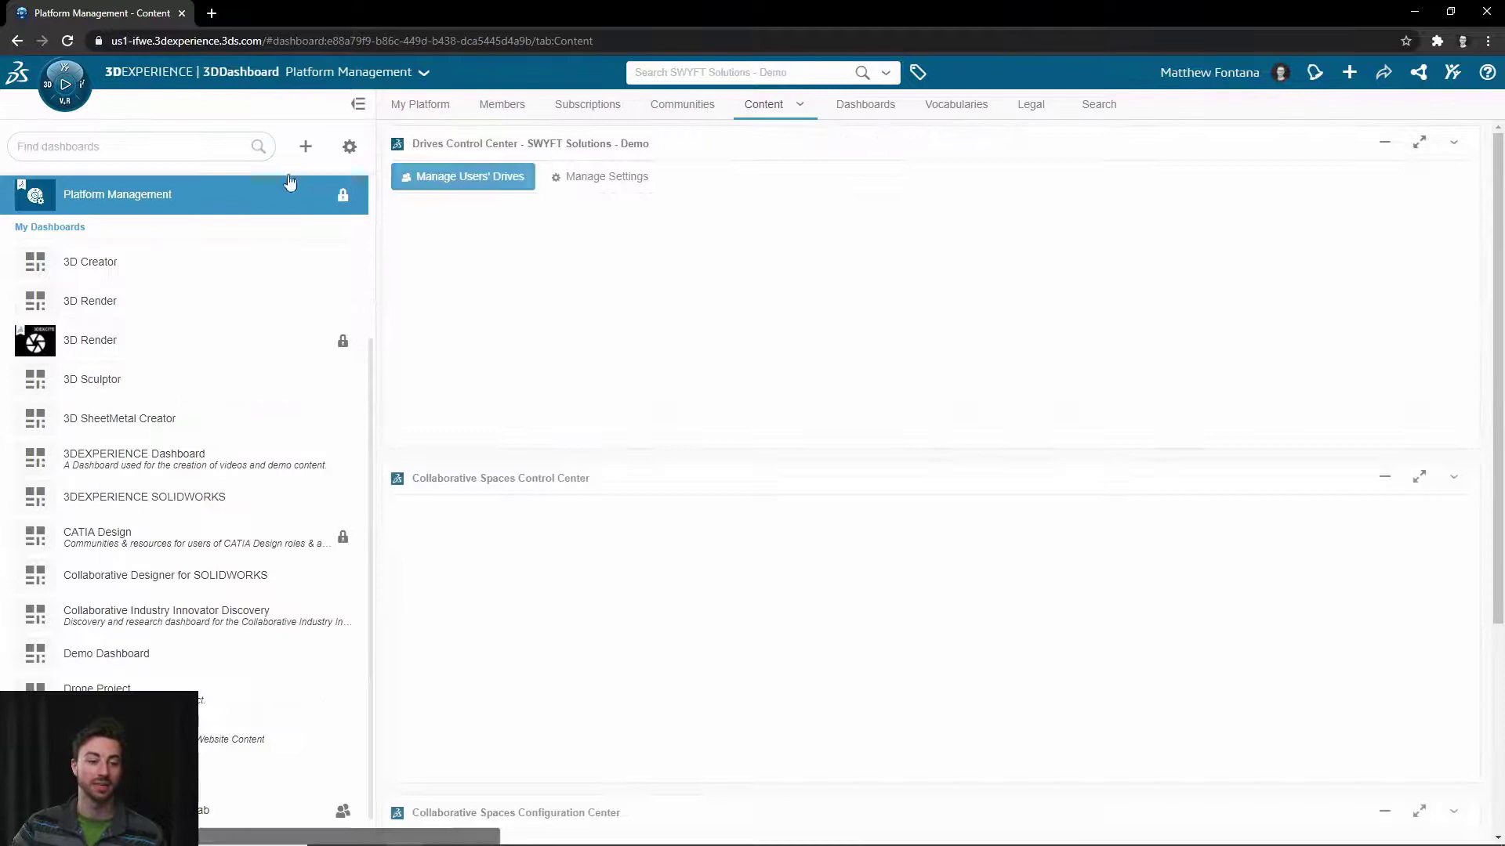
{"action": "left_click", "coordinate": [360, 105]}
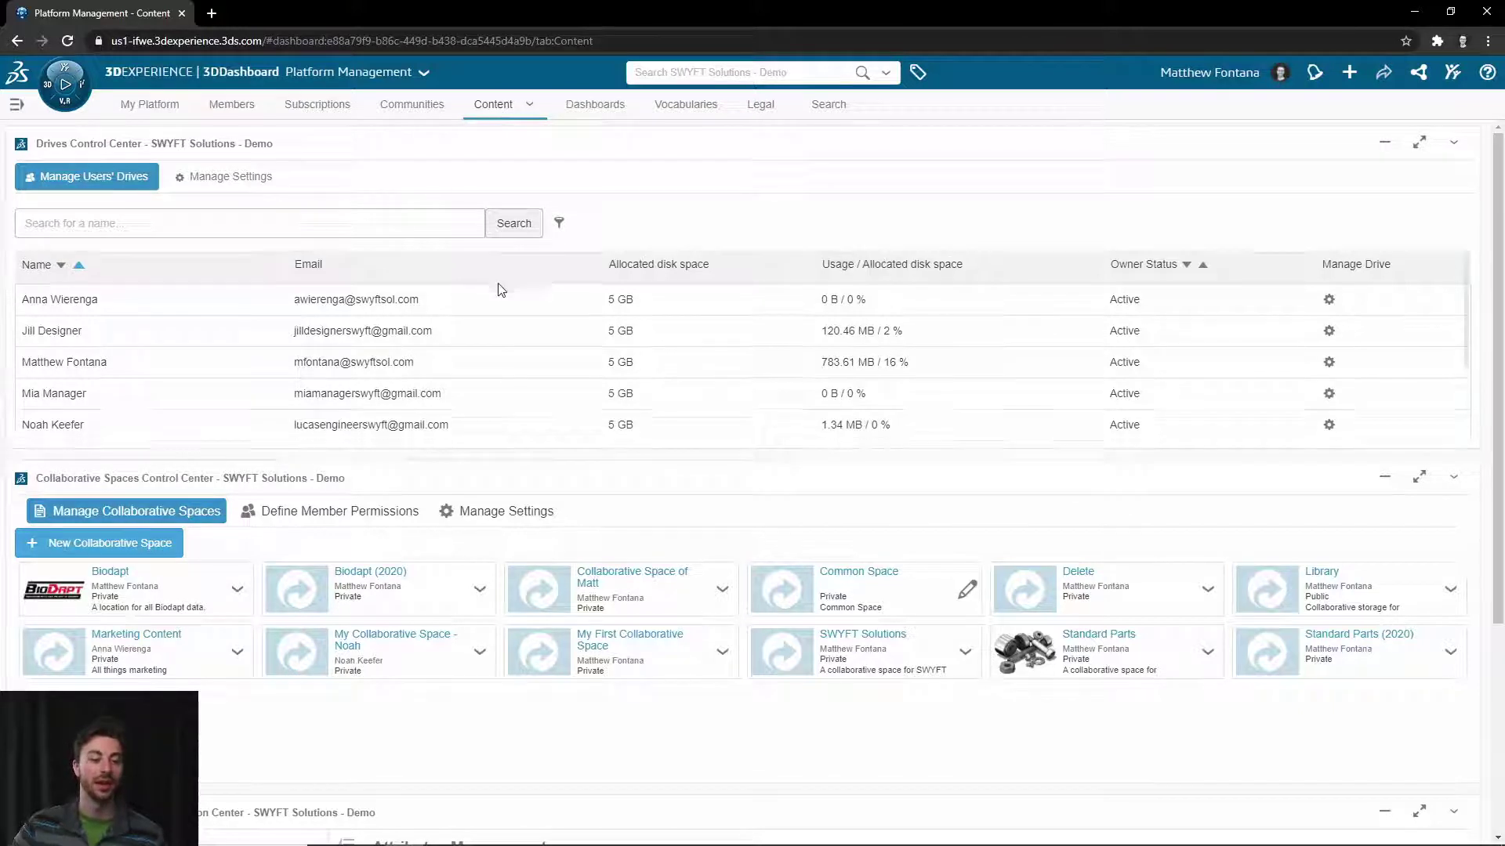
{"action": "scroll", "coordinate": [496, 303], "scroll_direction": "down", "scroll_amount": 5}
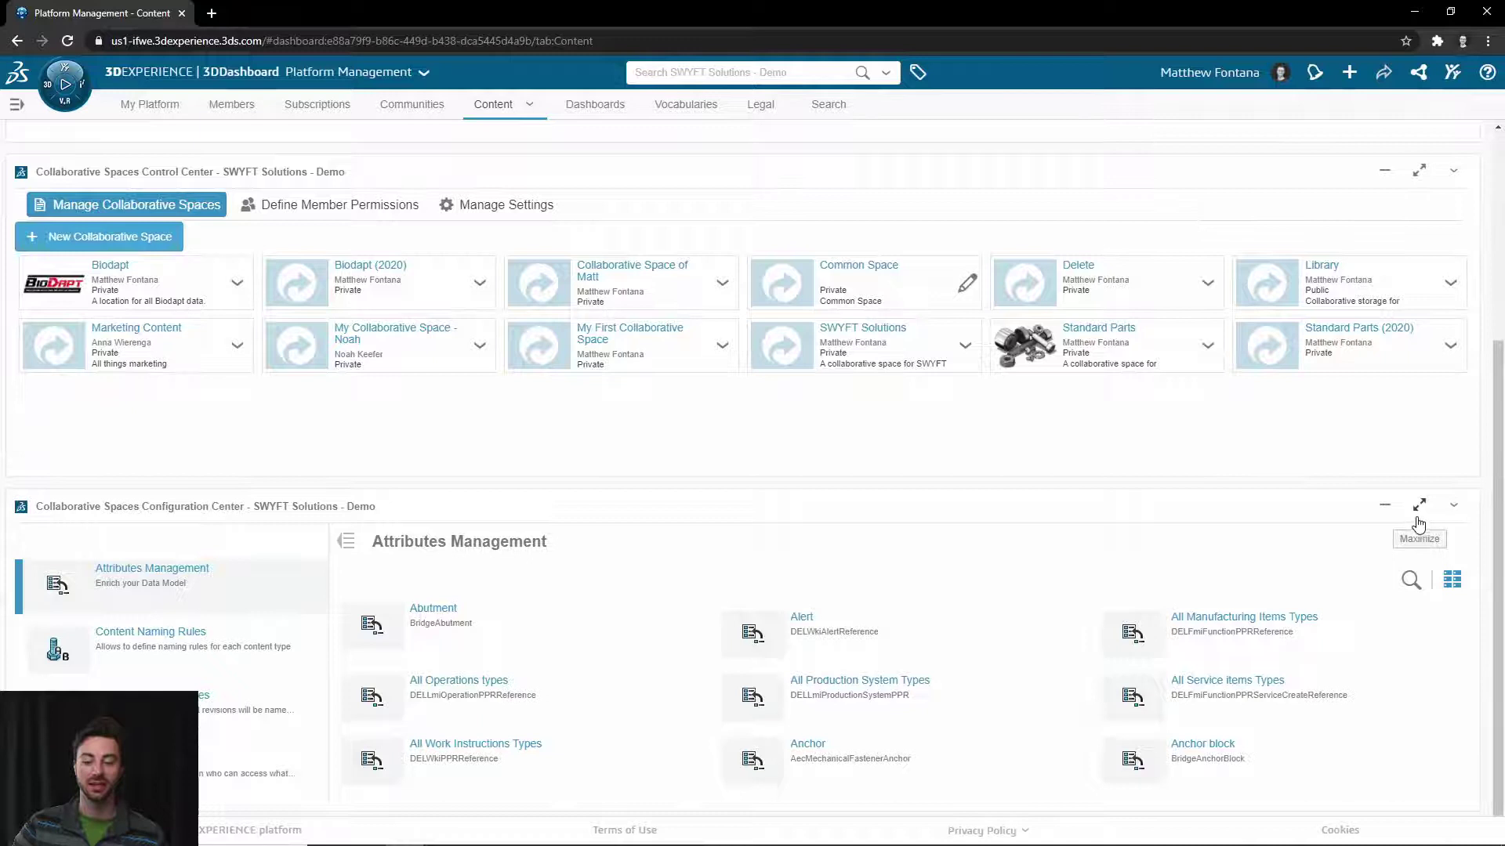
Maximize the Configuration Center and open the attribute list of the Physical Product type.
{"action": "left_click", "coordinate": [1418, 517]}
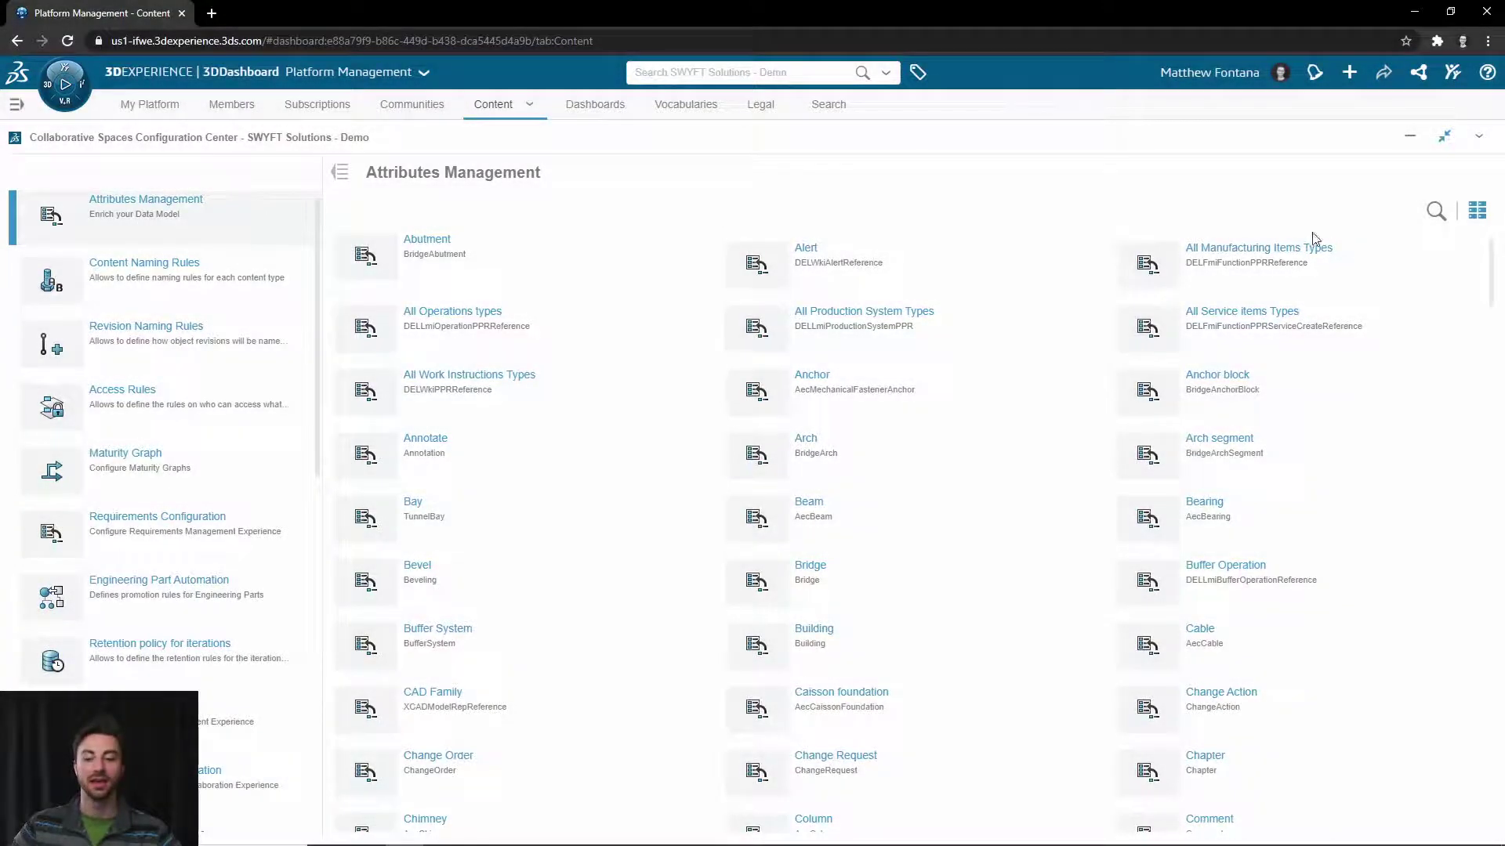
{"action": "left_click", "coordinate": [1434, 211]}
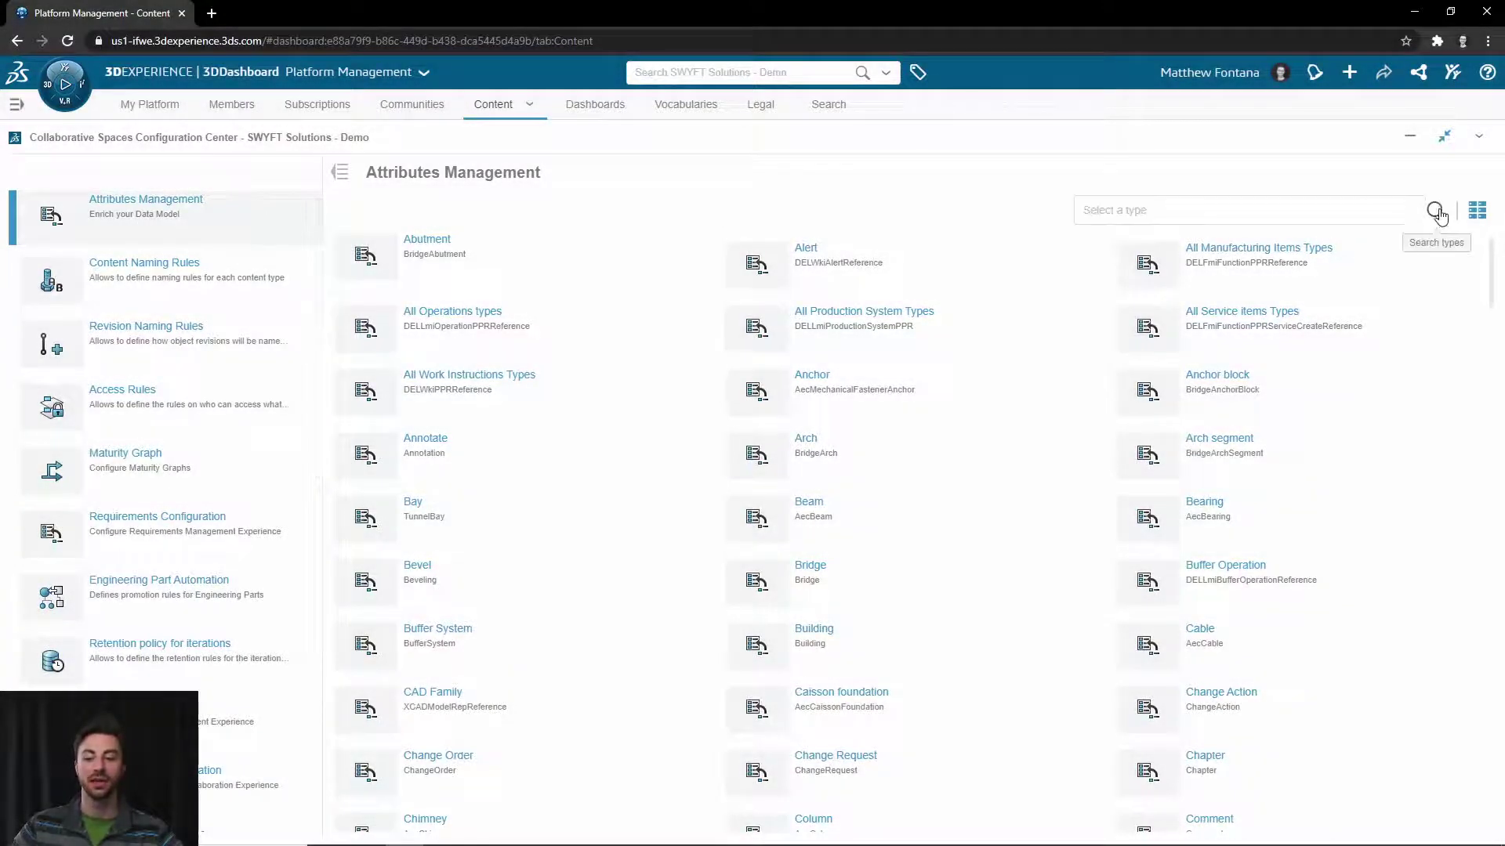
{"action": "left_click", "coordinate": [1418, 211]}
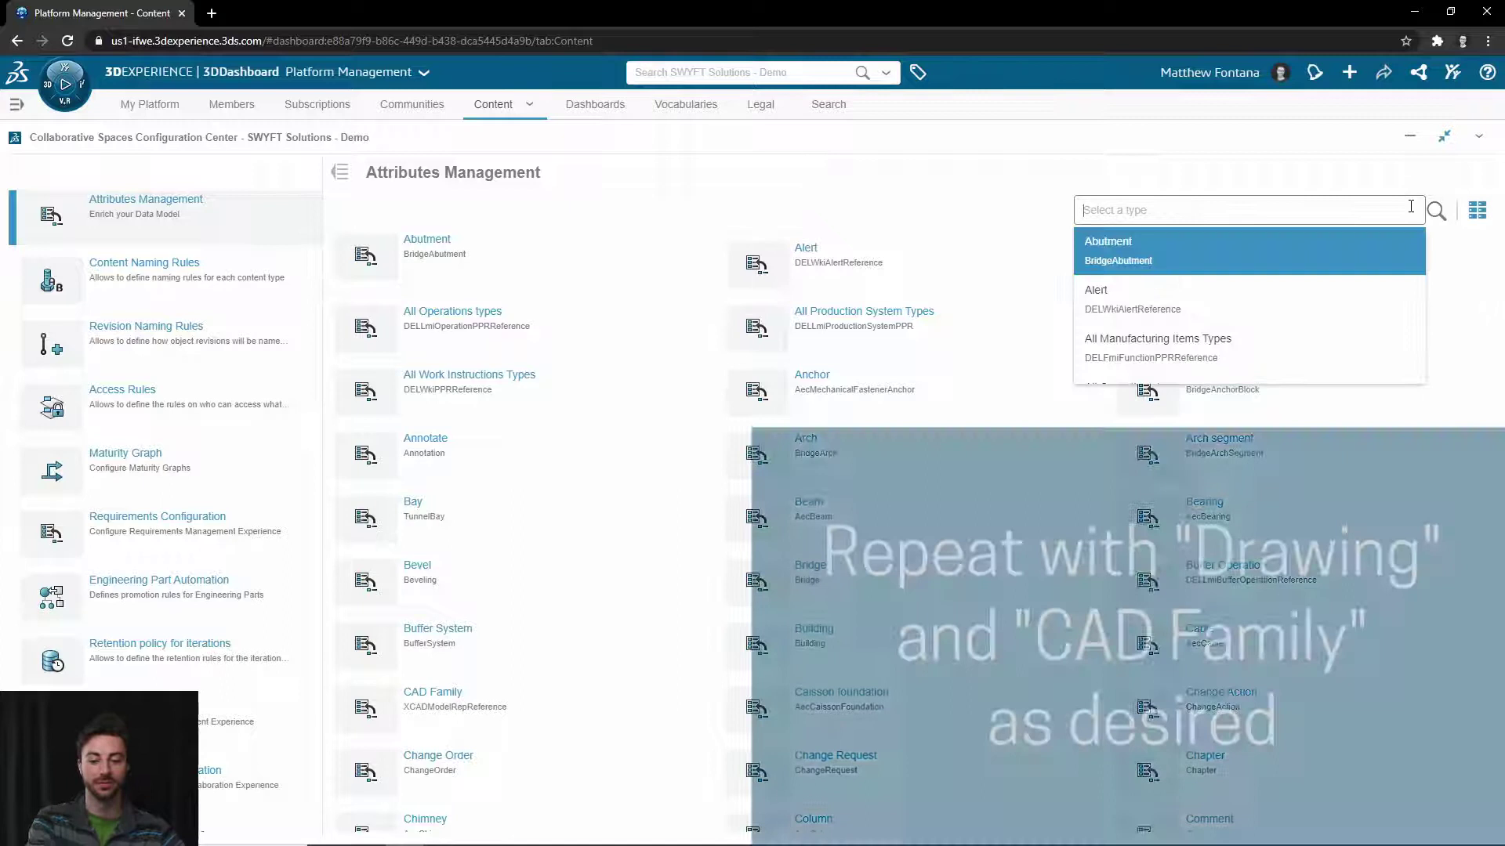
{"action": "type", "text": "Physical Product"}
{"action": "left_click", "coordinate": [1340, 258]}
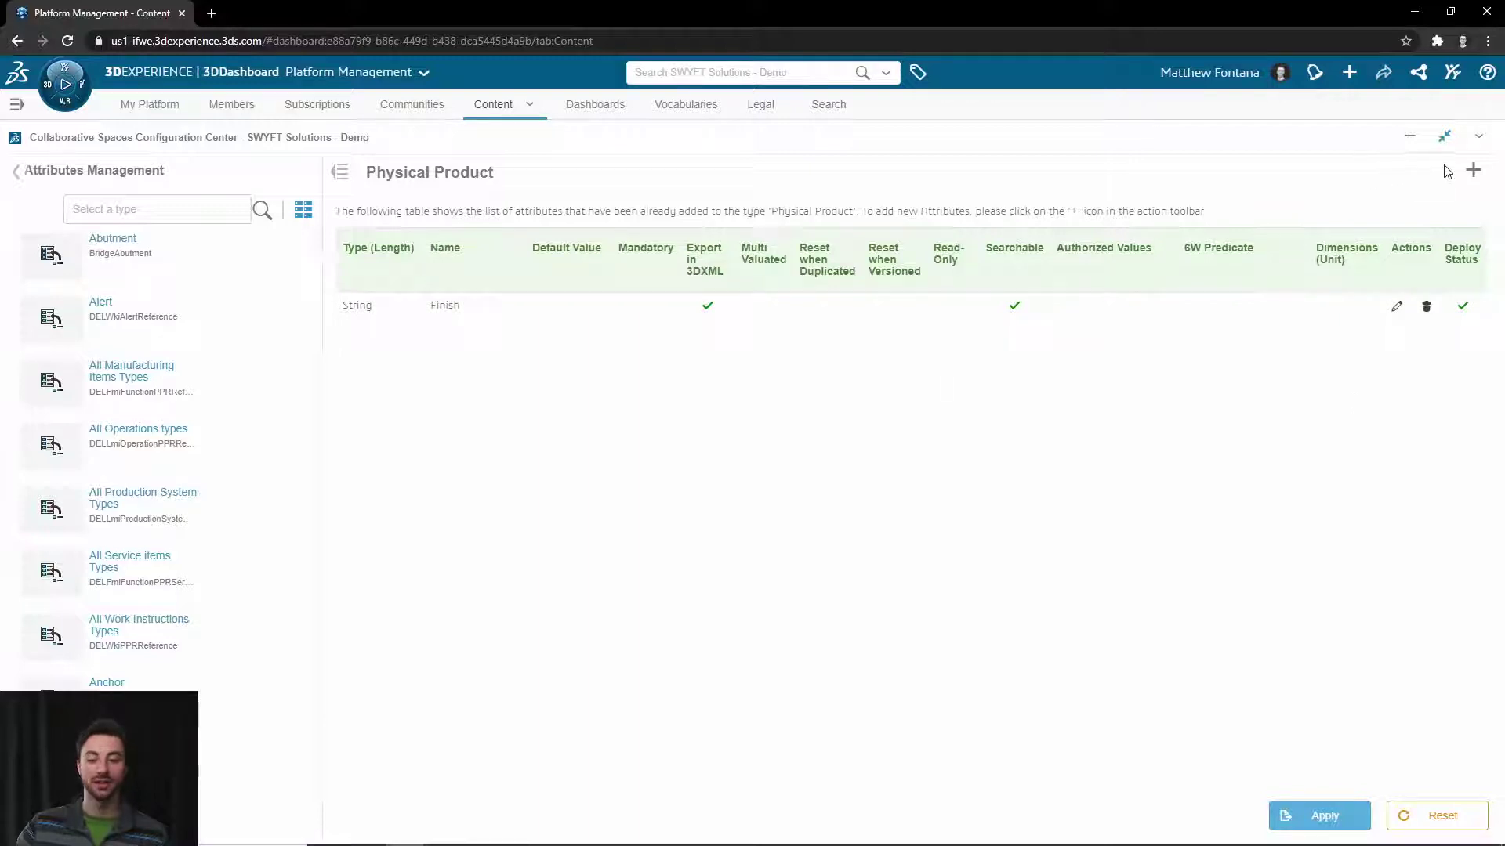
Create a String attribute named Manufacturer on Physical Product with Export in 3DXML enabled.
{"action": "left_click", "coordinate": [1471, 172]}
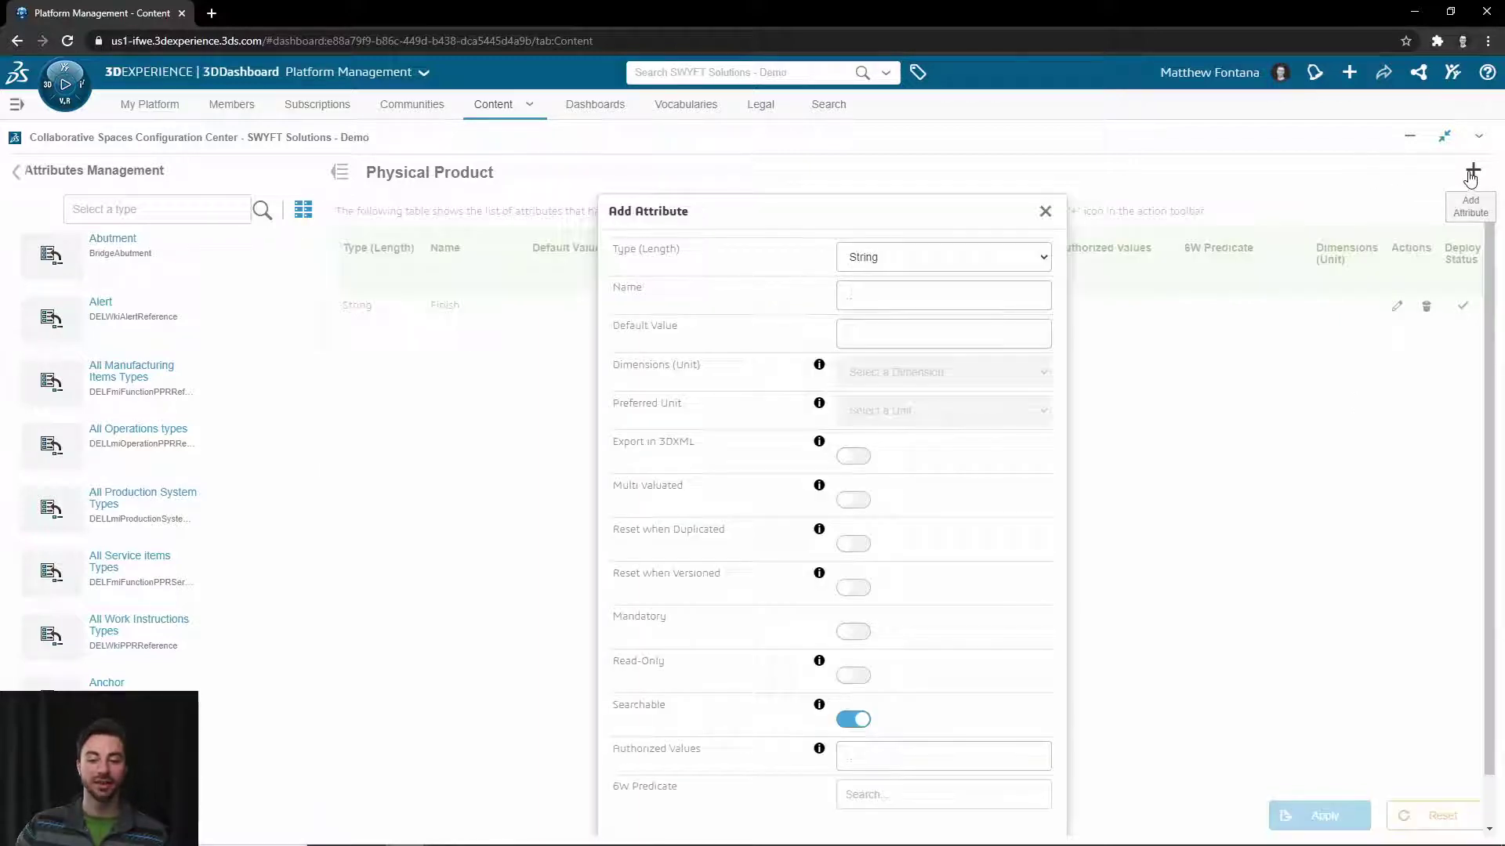
{"action": "left_click", "coordinate": [921, 263]}
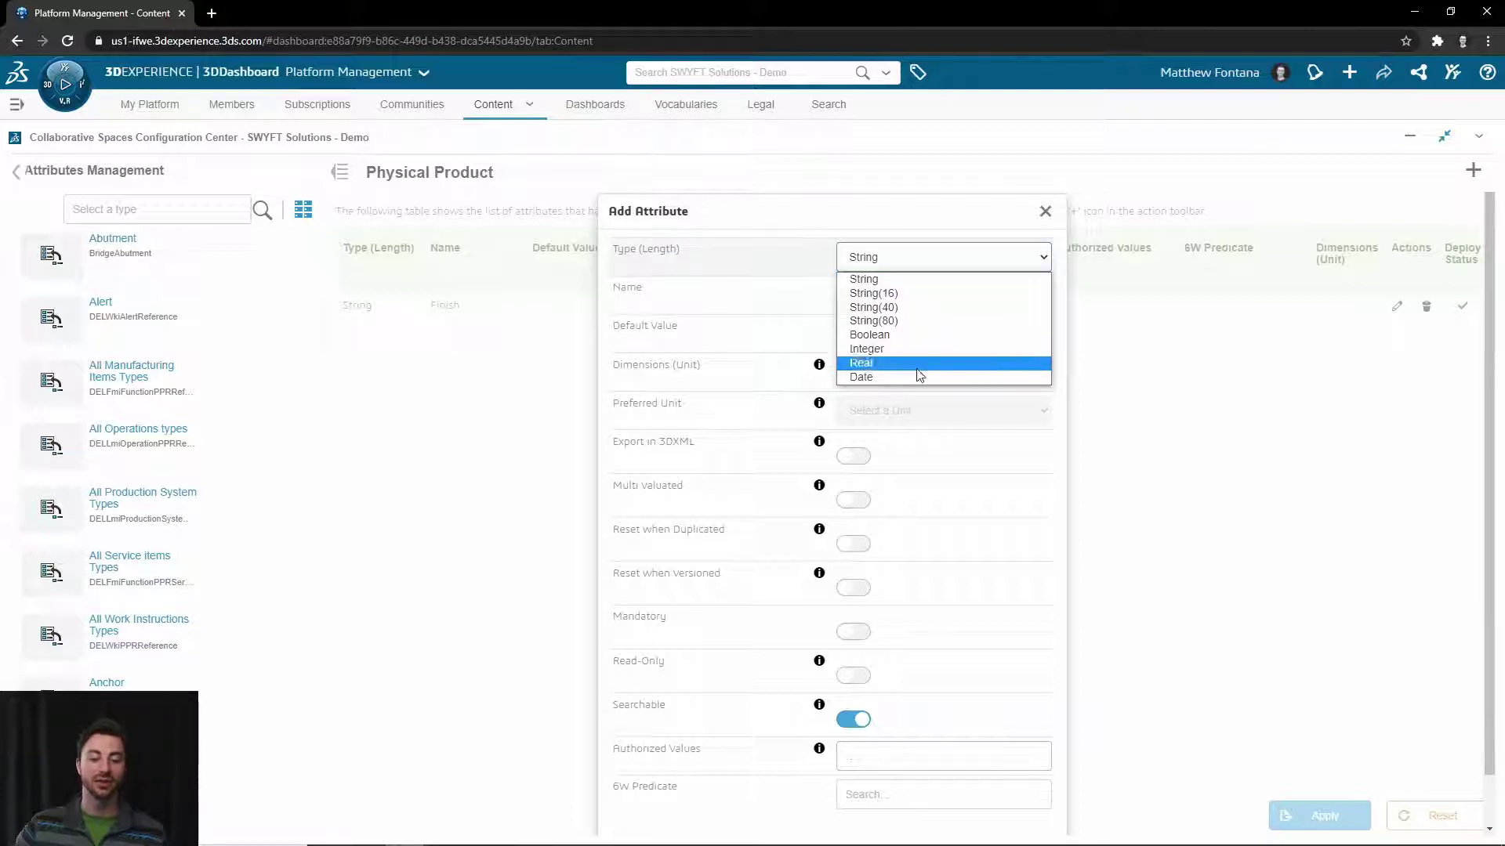
{"action": "left_click", "coordinate": [927, 262]}
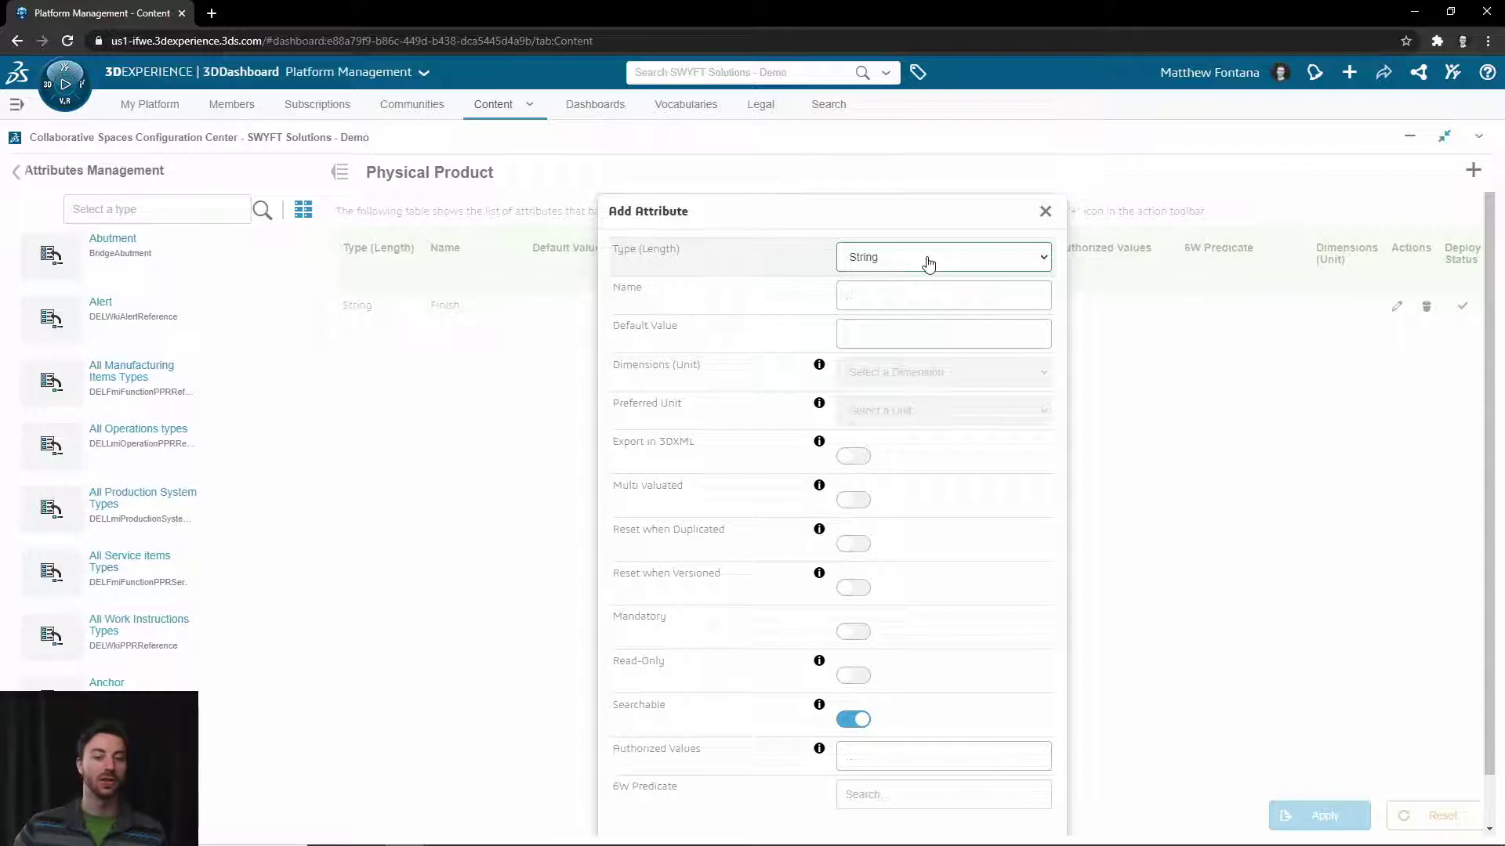
{"action": "left_click", "coordinate": [920, 293]}
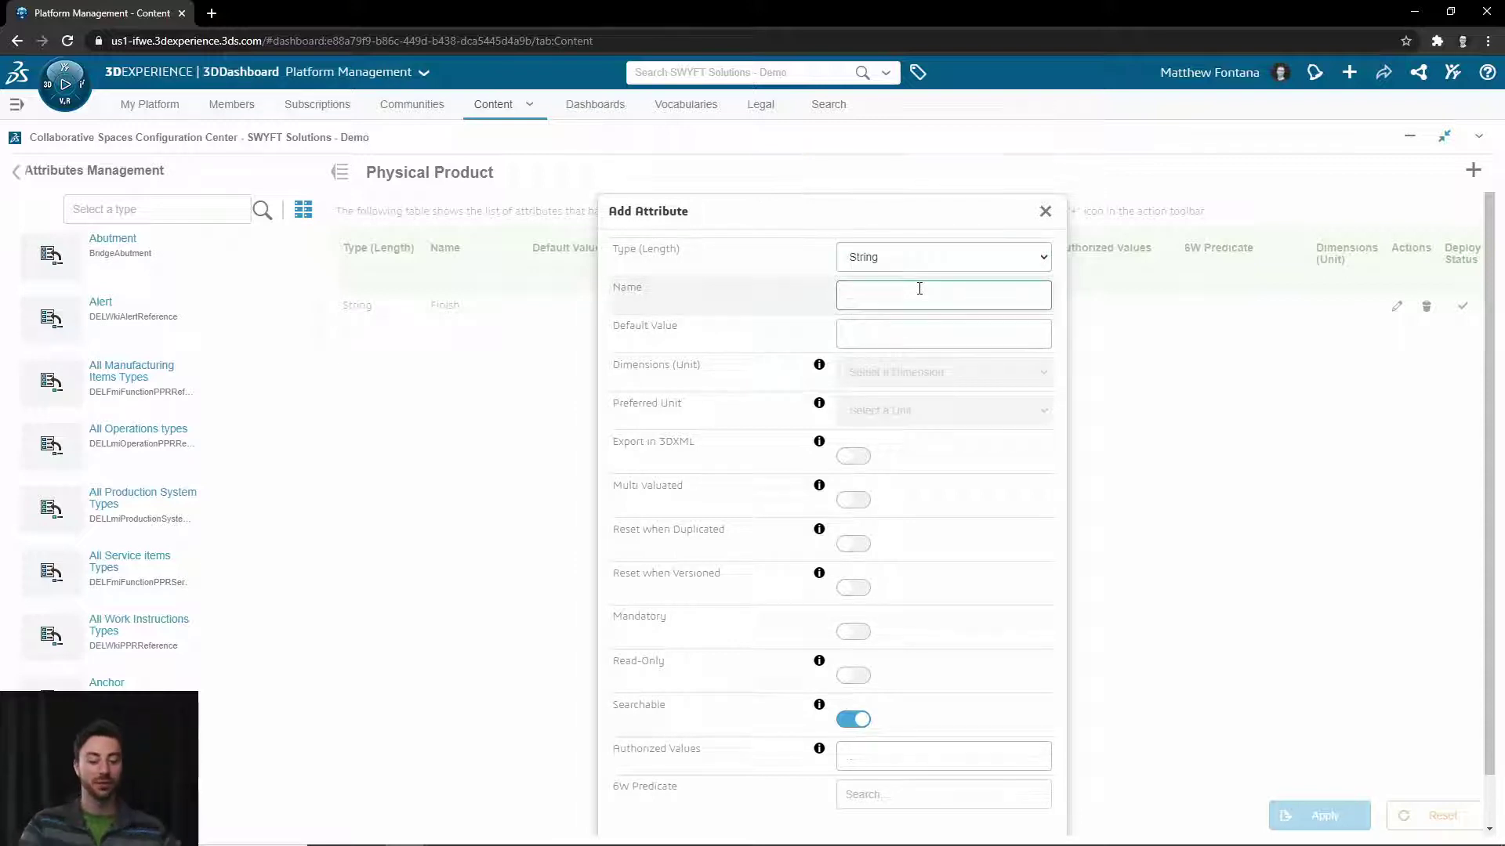
{"action": "type", "text": "Manufacturer"}
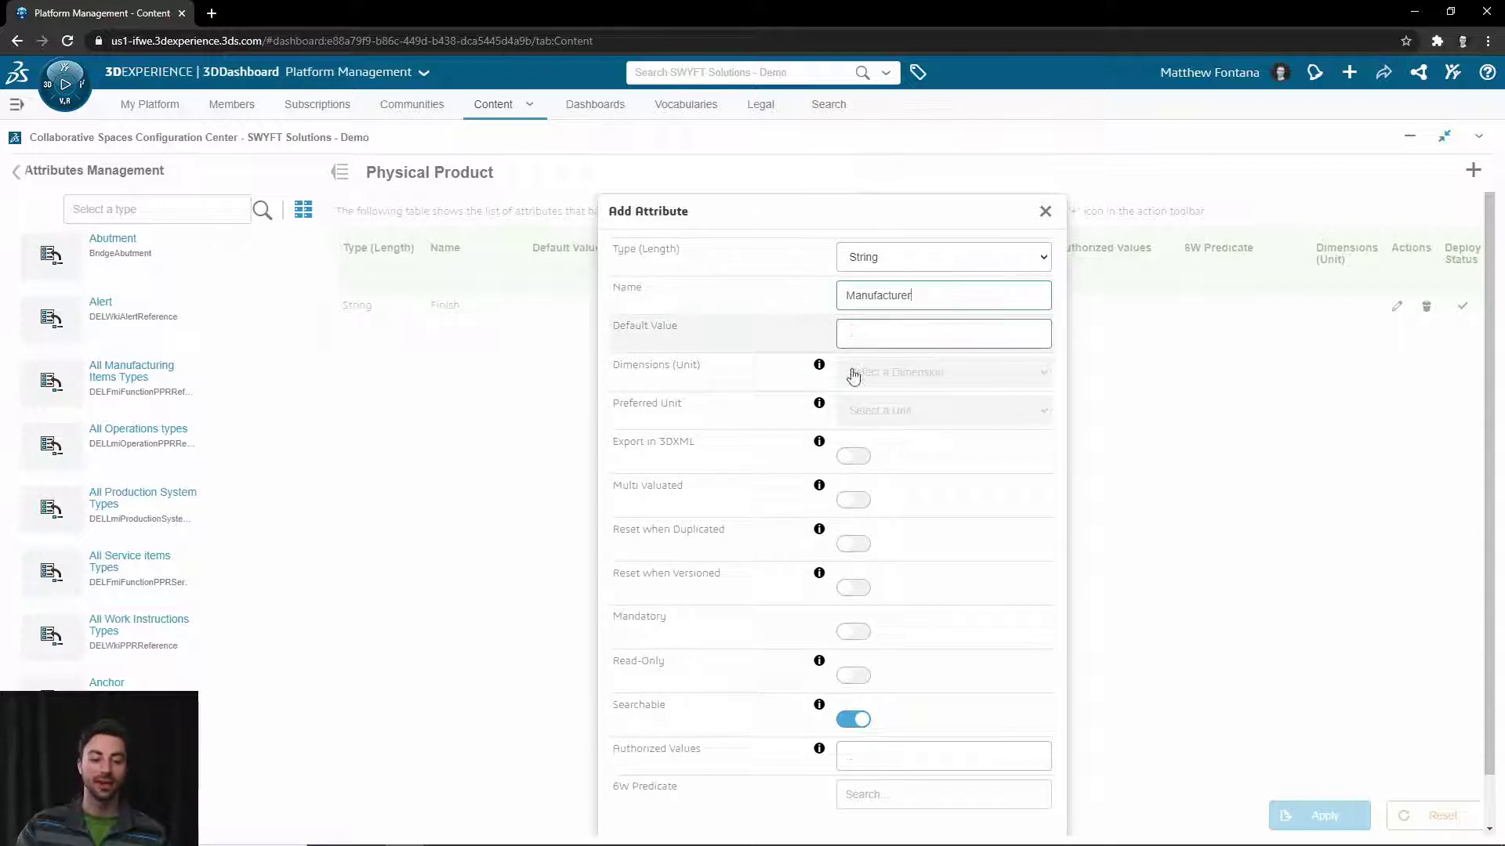
{"action": "left_click", "coordinate": [866, 463]}
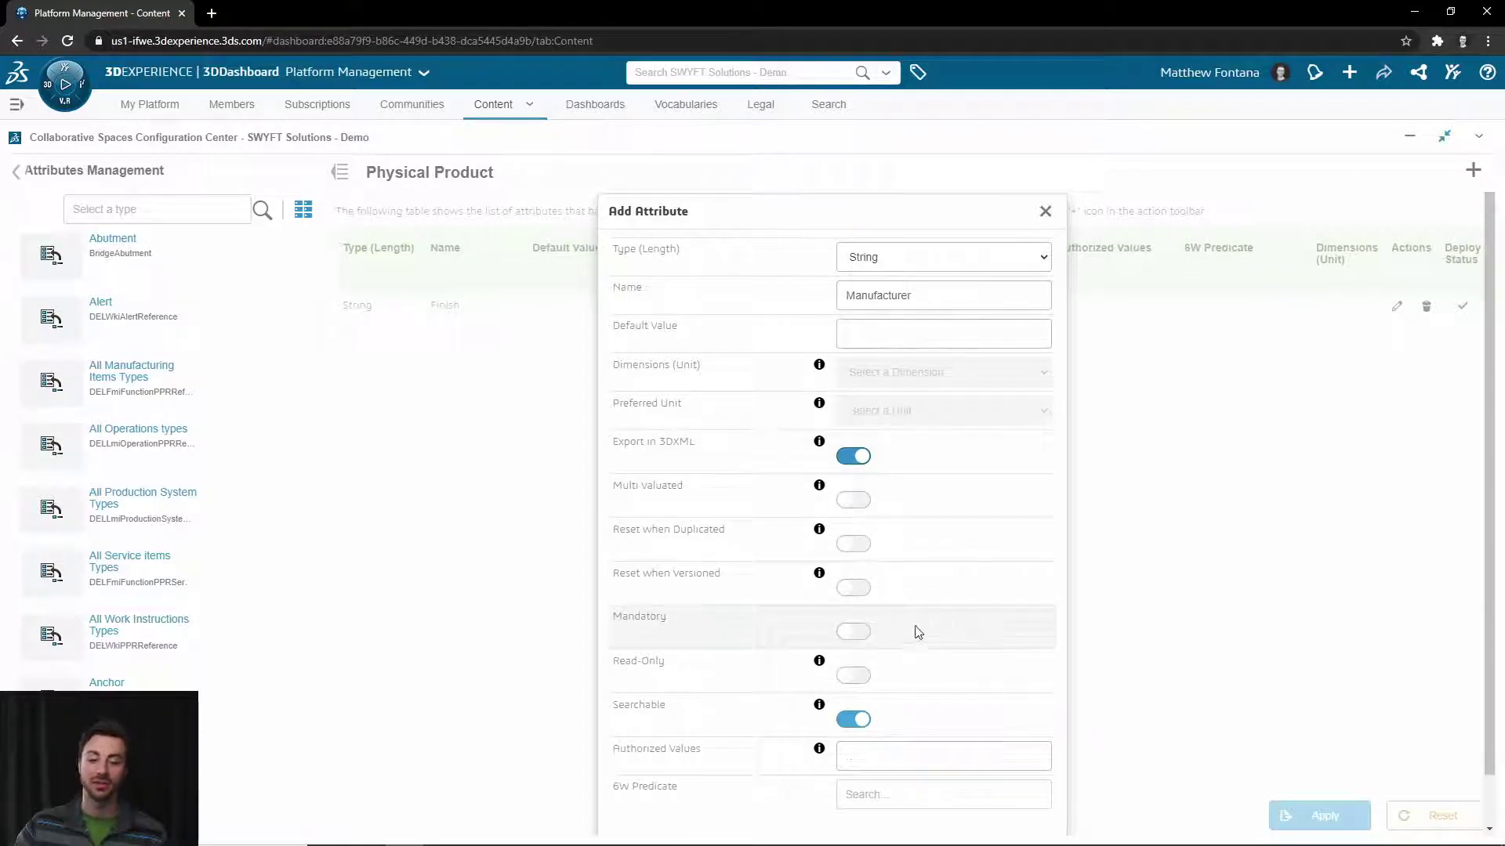
{"action": "scroll", "coordinate": [917, 632], "scroll_direction": "down", "scroll_amount": 2}
{"action": "left_click", "coordinate": [962, 815]}
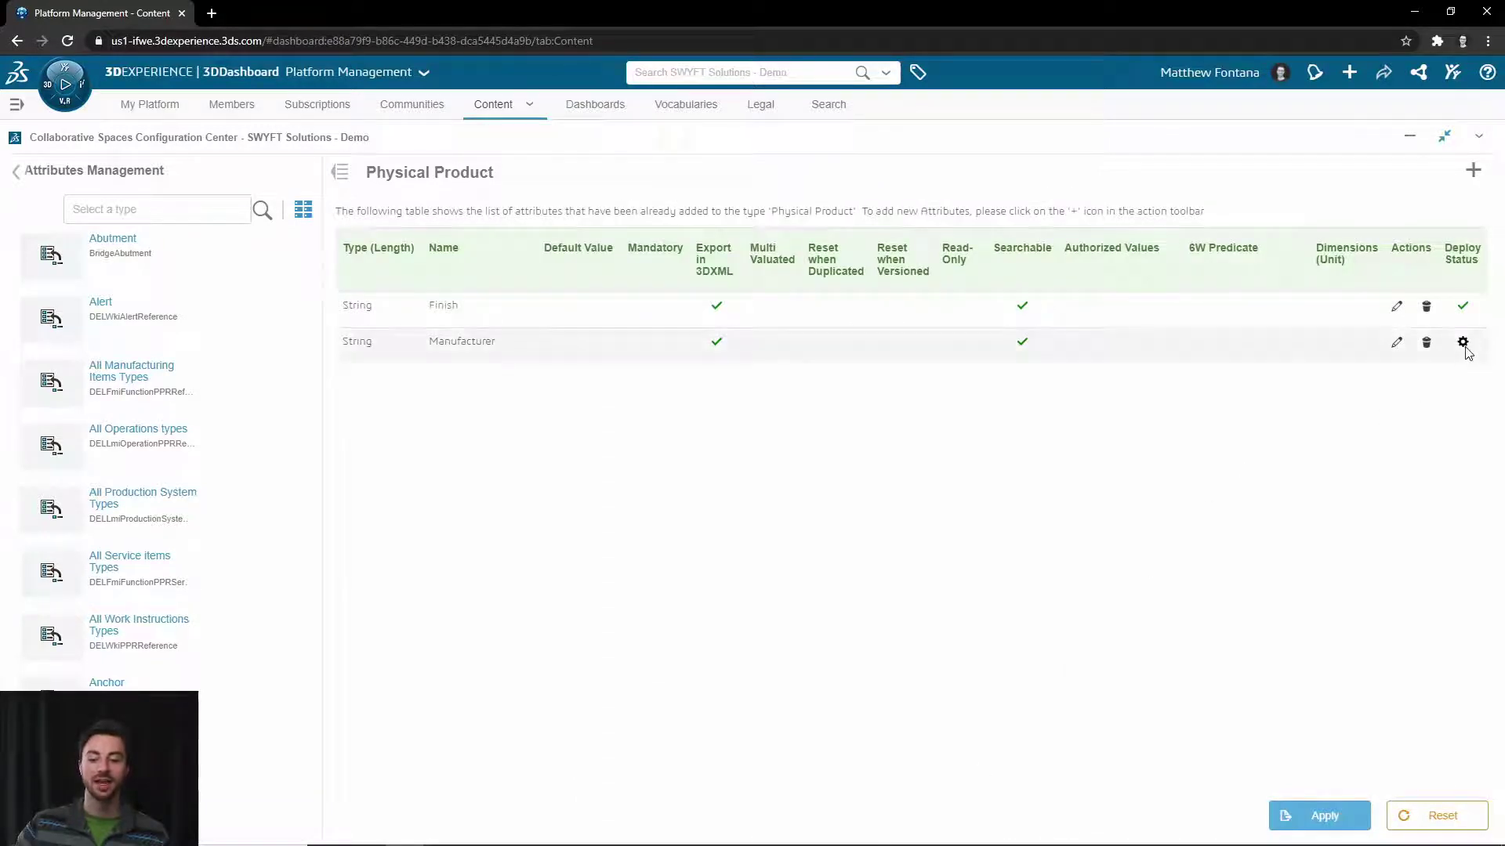
Apply the new Manufacturer attribute and confirm Yes in the Warning dialog to deploy it.
{"action": "mouse_move", "coordinate": [1463, 345]}
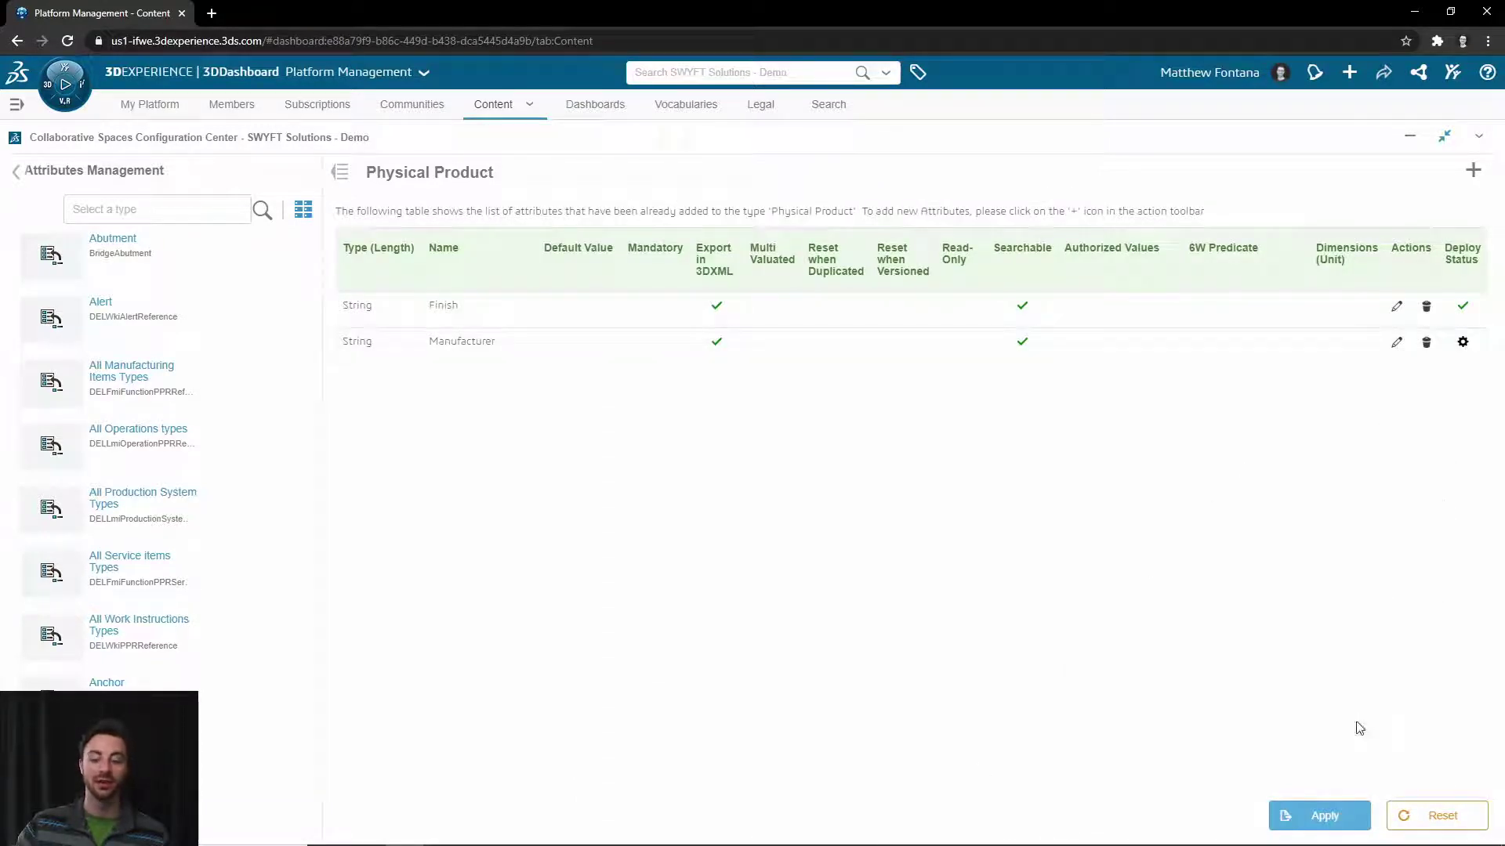
{"action": "left_click", "coordinate": [1342, 821]}
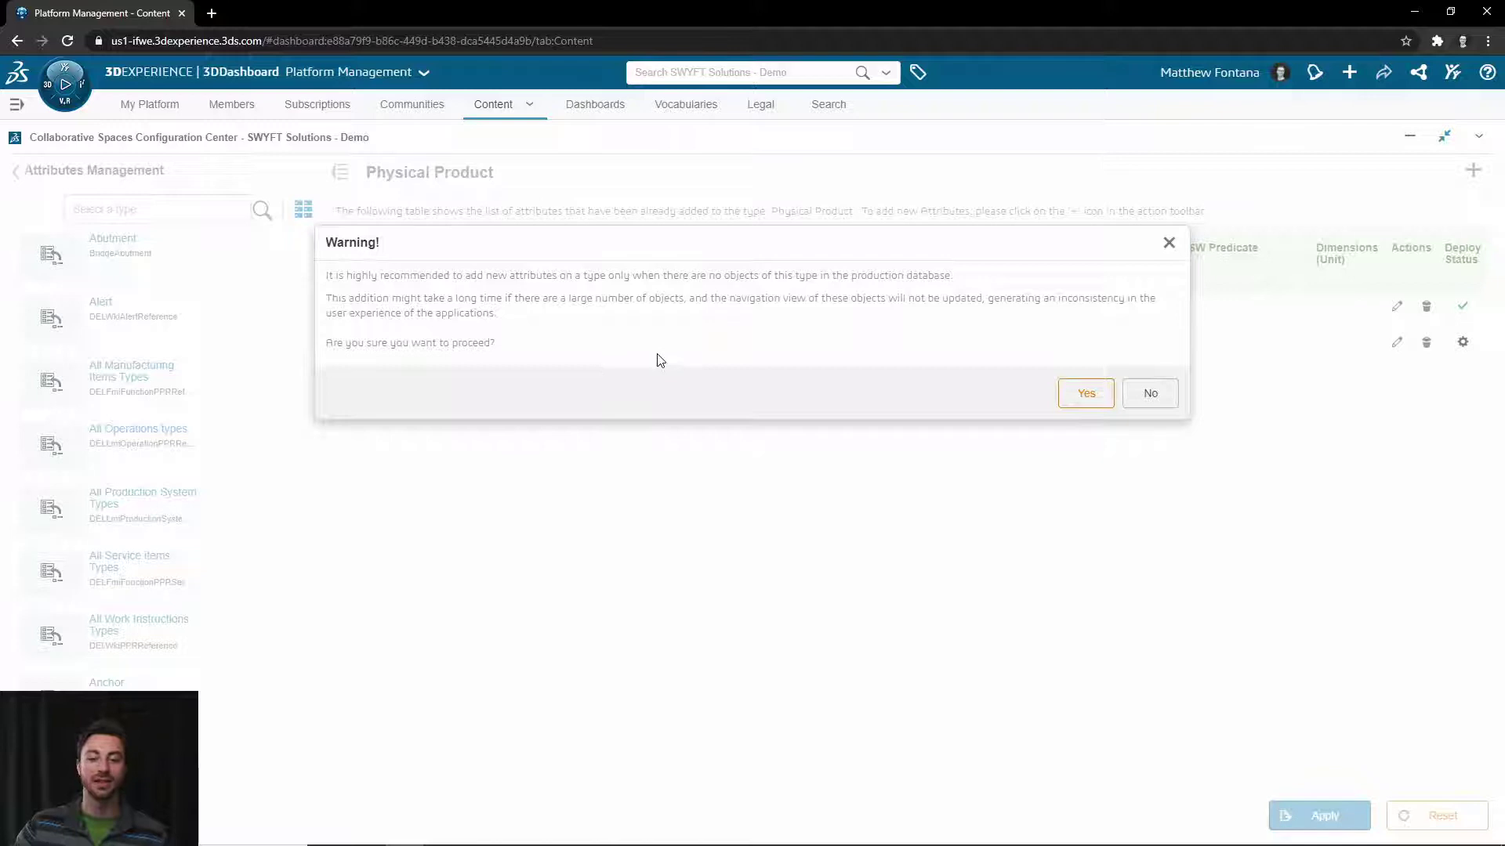
{"action": "left_click", "coordinate": [1084, 392]}
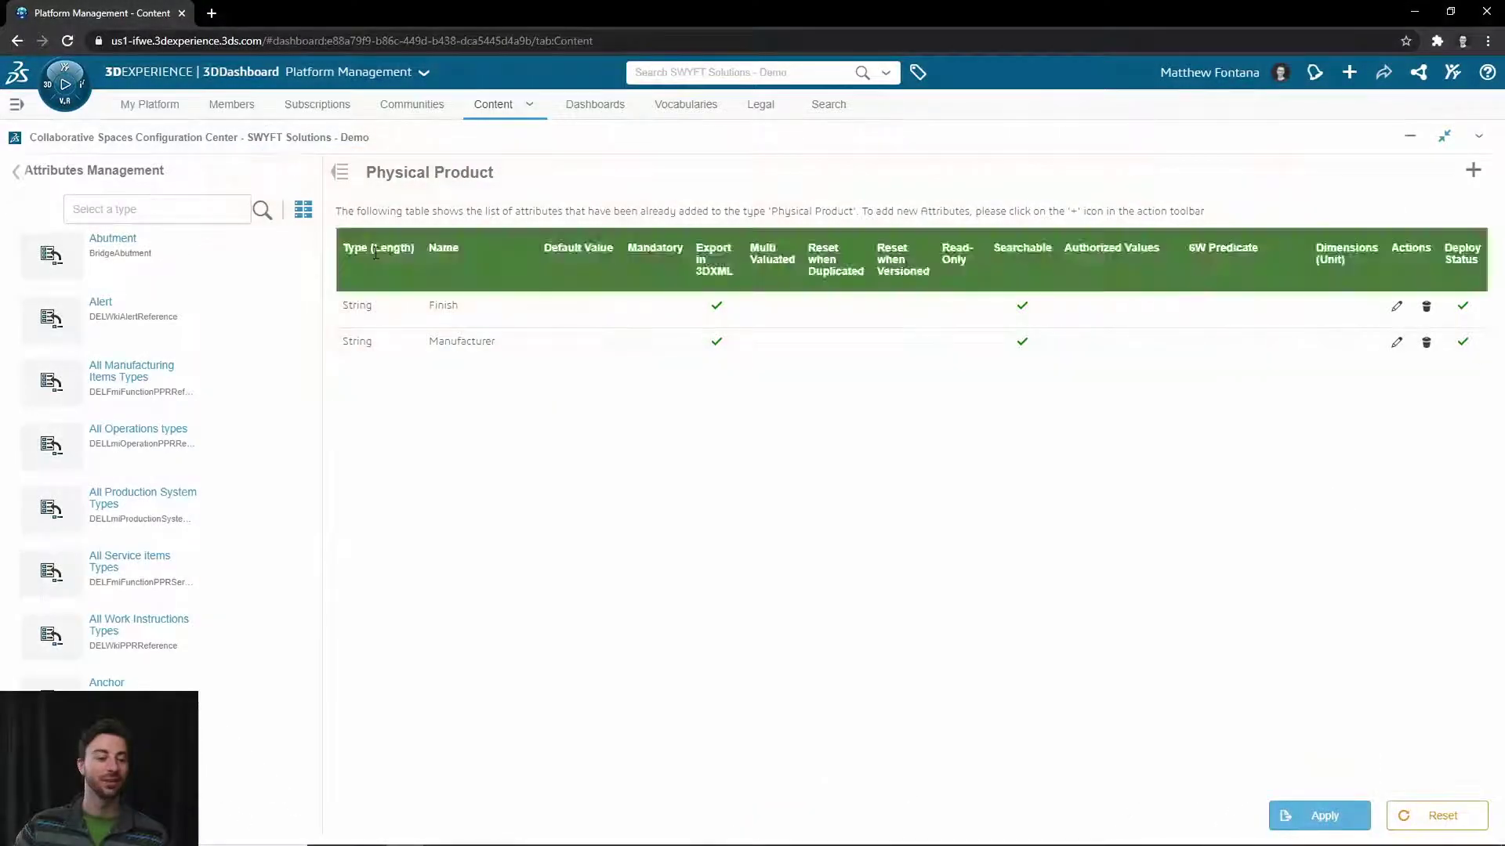
Go to Configuration Deployment in the left list and reload the server cache.
{"action": "left_click", "coordinate": [16, 172]}
{"action": "scroll", "coordinate": [161, 307], "scroll_direction": "down", "scroll_amount": 5}
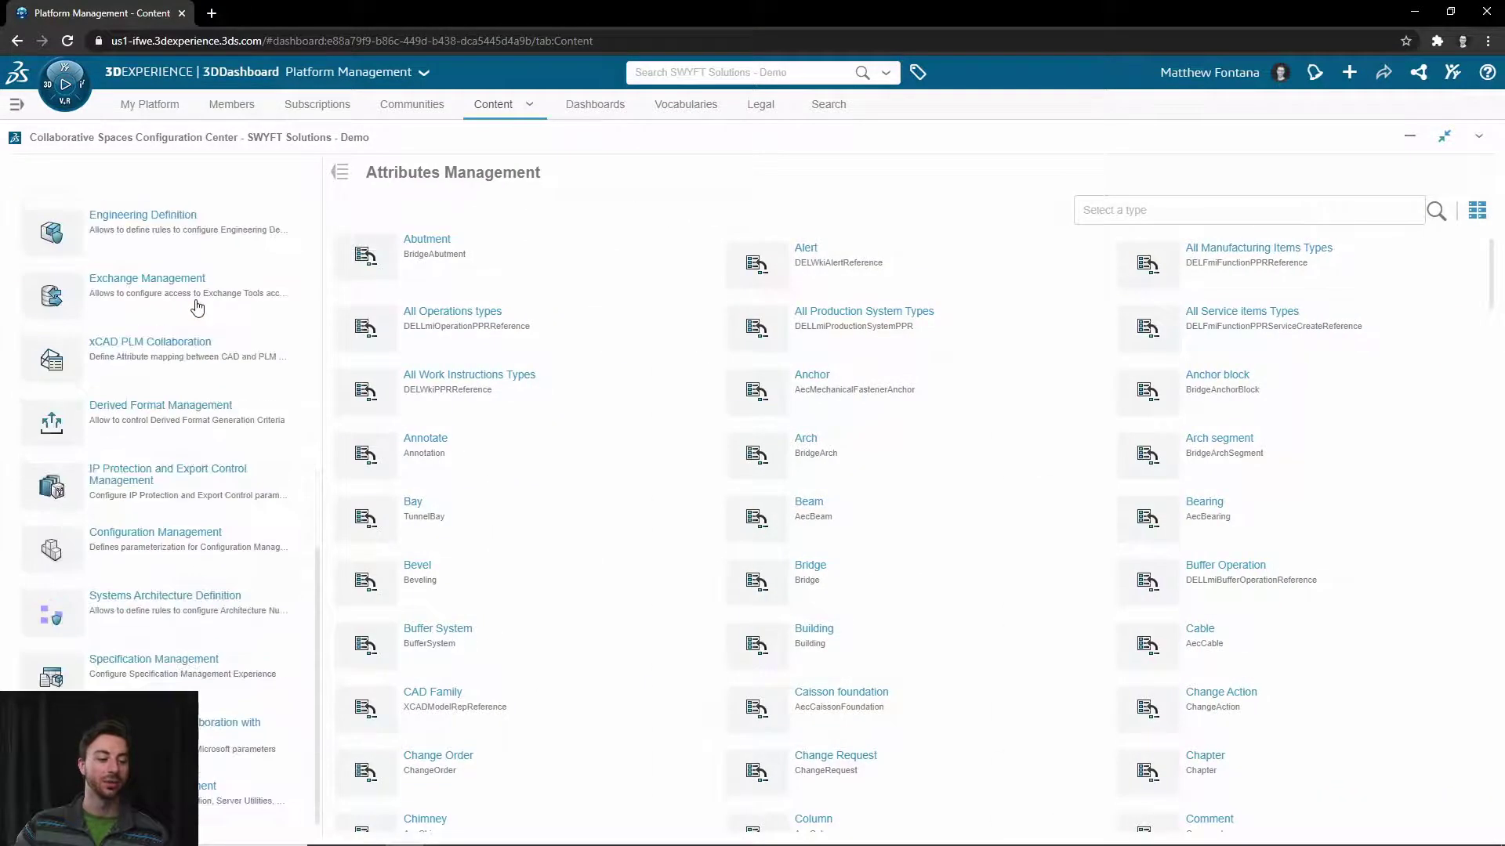
{"action": "left_click", "coordinate": [110, 279]}
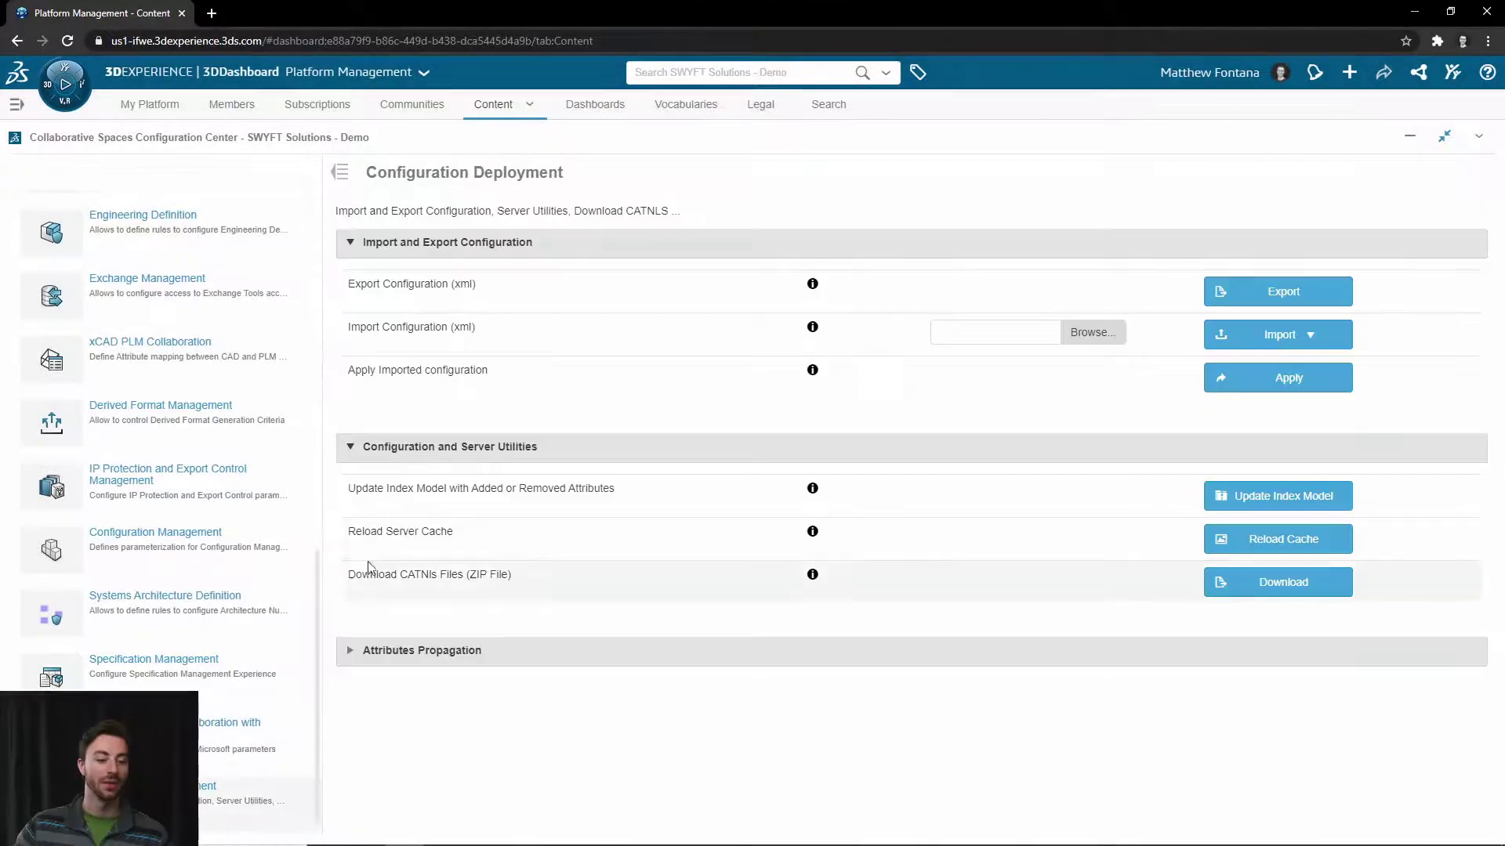
{"action": "left_click", "coordinate": [1227, 549]}
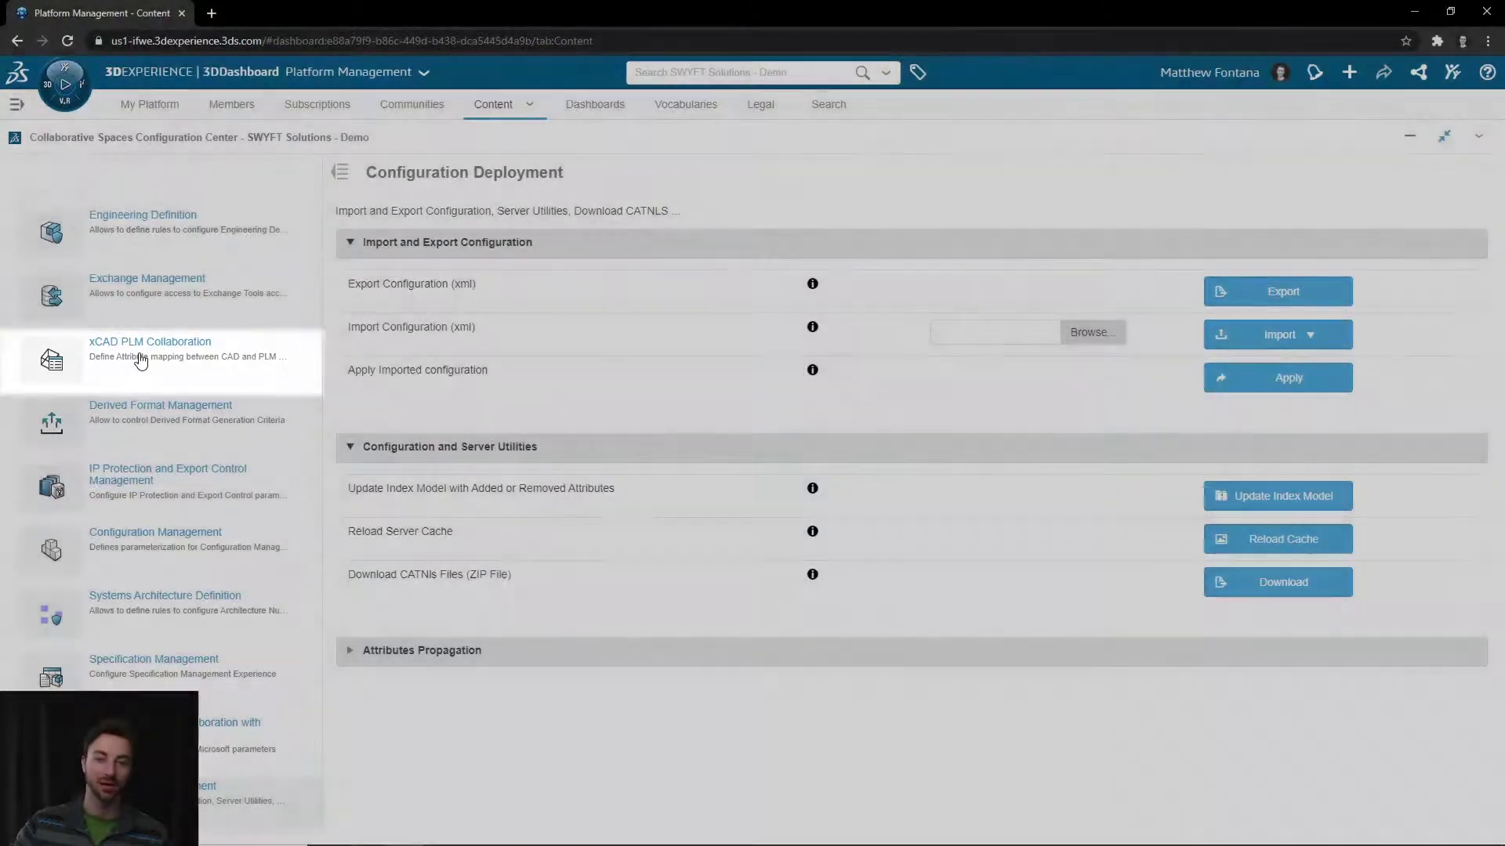
Open the SOLIDWORKS xCAD PLM Collaboration mappings and add a Physical Product <=> Assembly (Family Item) mapping.
{"action": "left_click", "coordinate": [140, 360]}
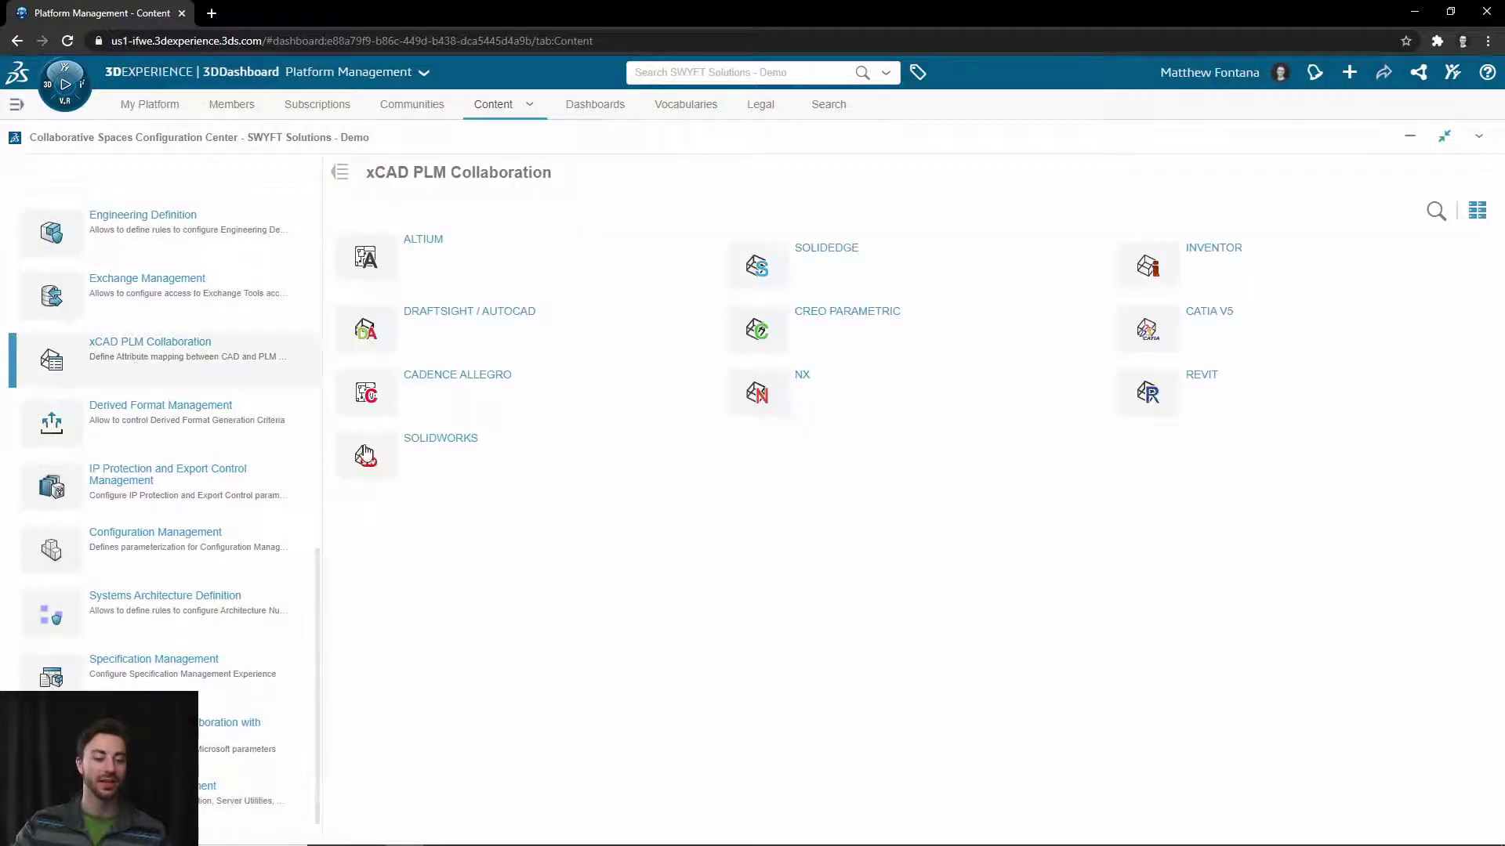
{"action": "left_click", "coordinate": [425, 440]}
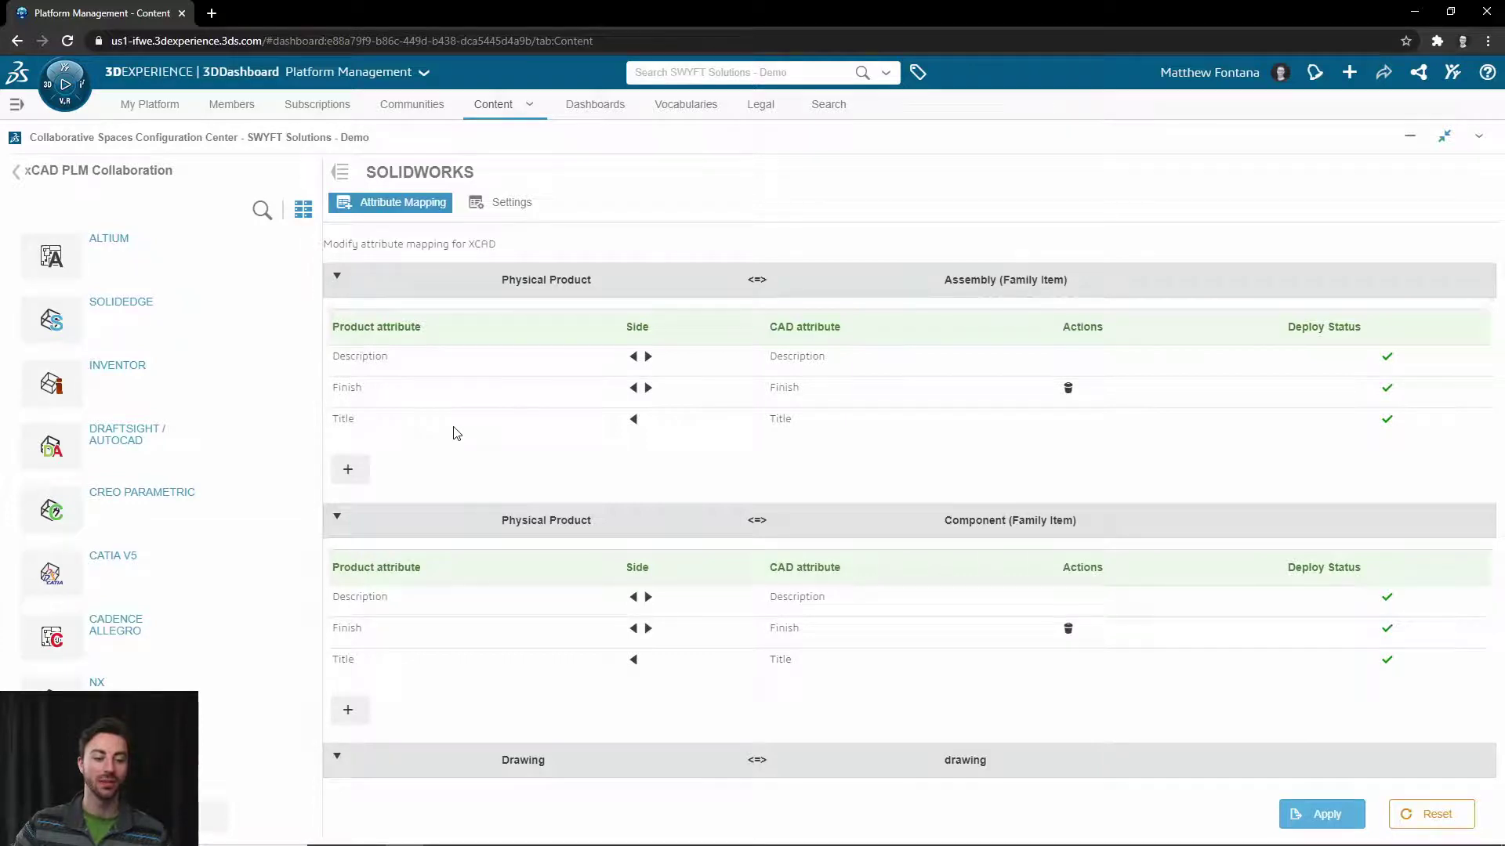
{"action": "scroll", "coordinate": [520, 325], "scroll_direction": "down", "scroll_amount": 2}
{"action": "scroll", "coordinate": [727, 304], "scroll_direction": "up", "scroll_amount": 2}
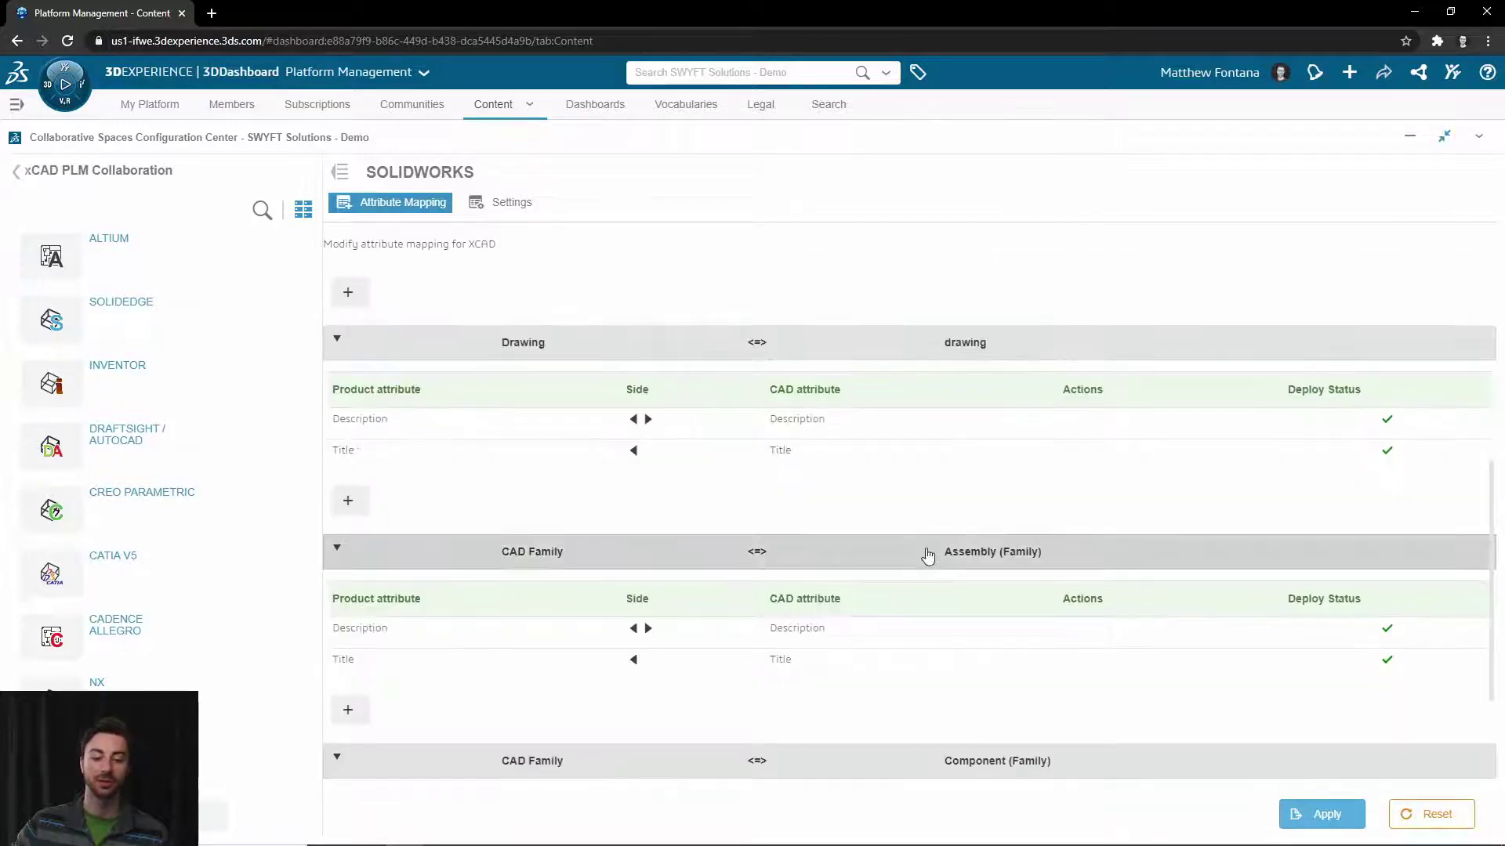
{"action": "scroll", "coordinate": [917, 391], "scroll_direction": "down", "scroll_amount": 3}
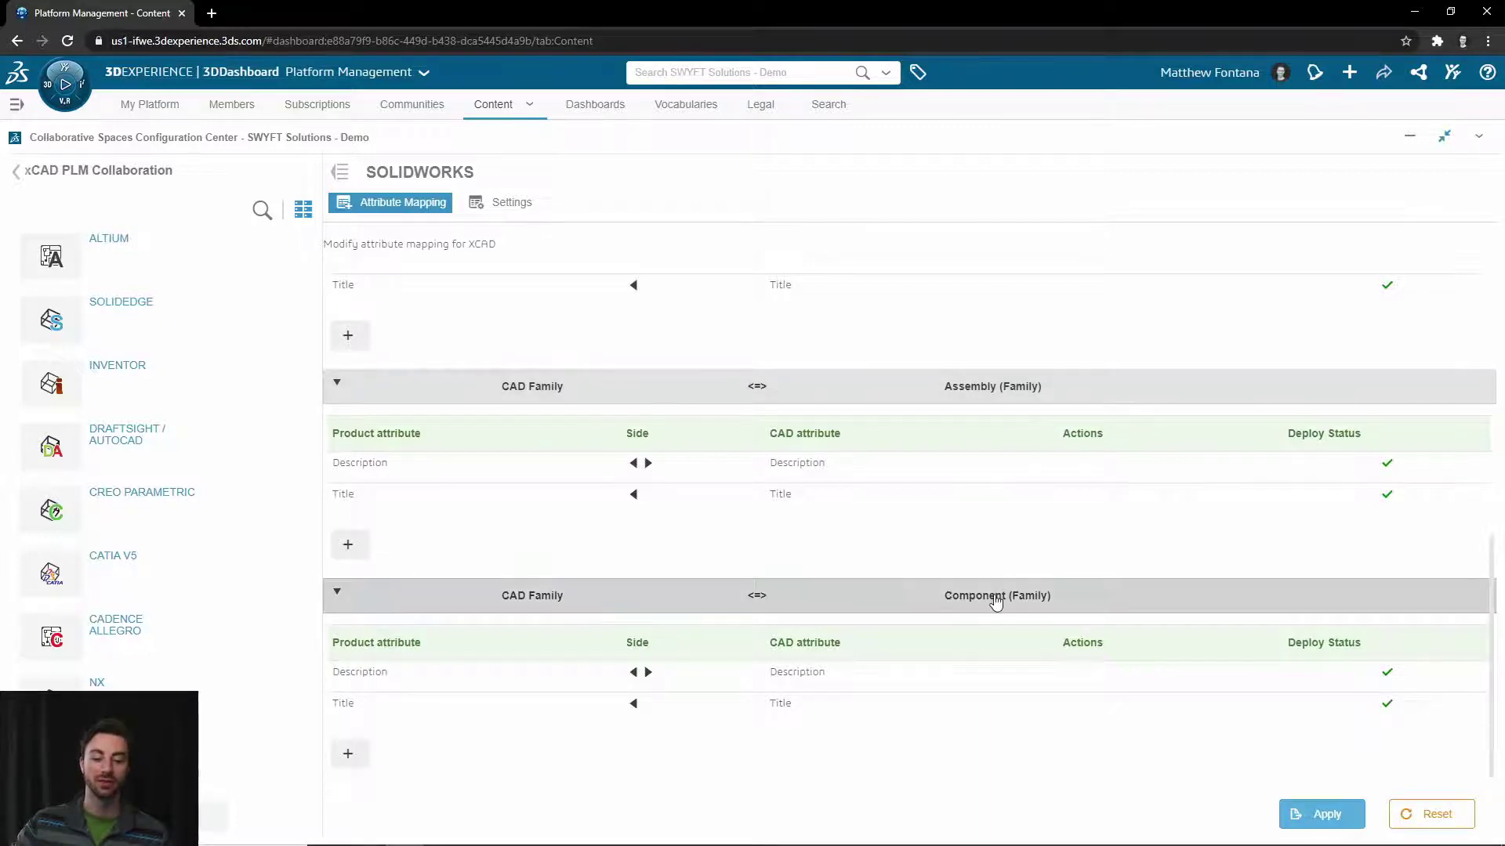
{"action": "scroll", "coordinate": [995, 595], "scroll_direction": "down", "scroll_amount": 8}
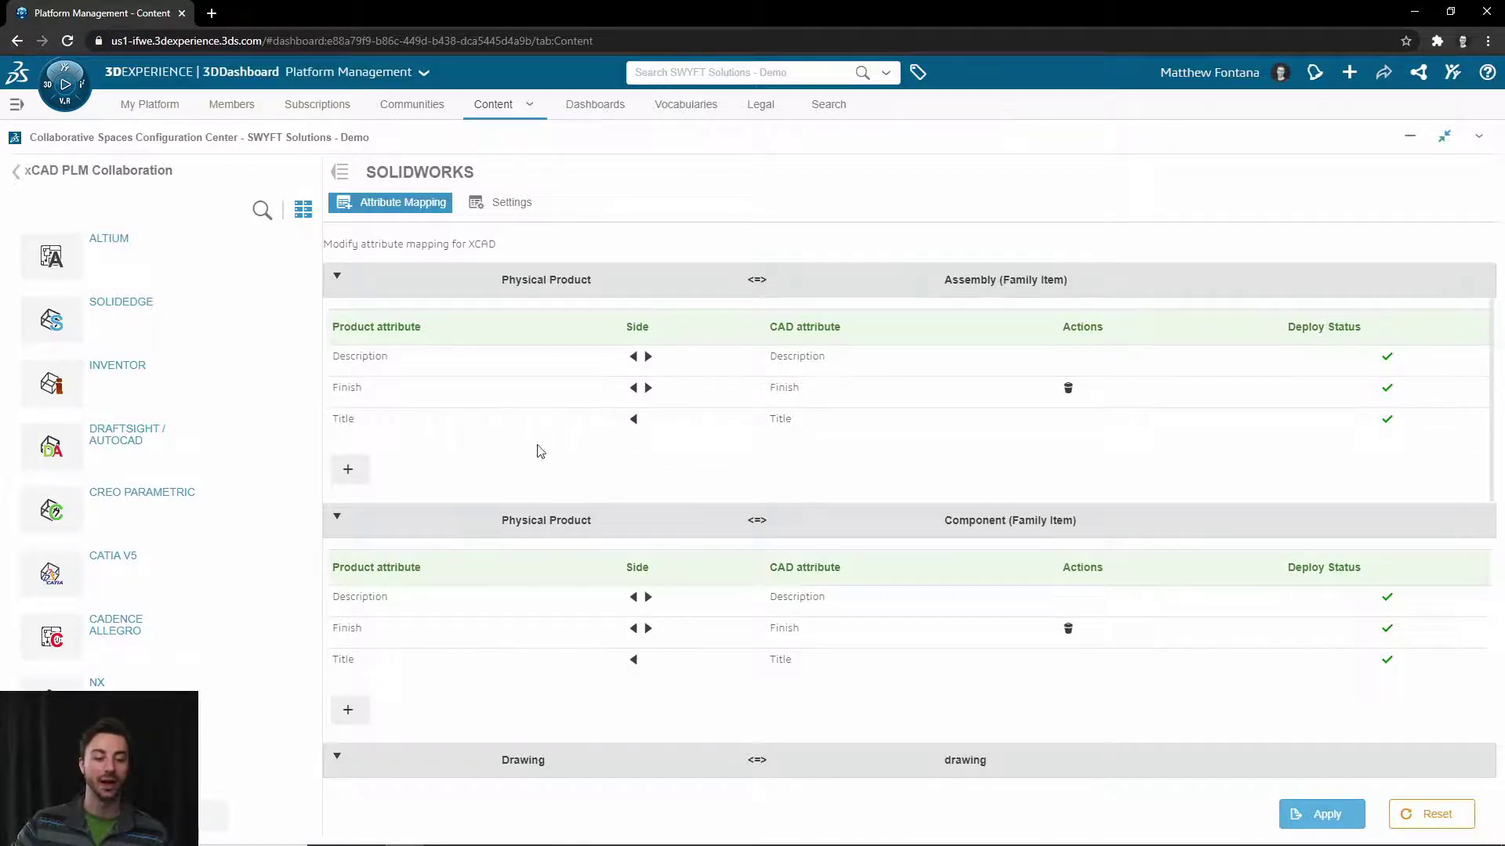
{"action": "left_click", "coordinate": [349, 472]}
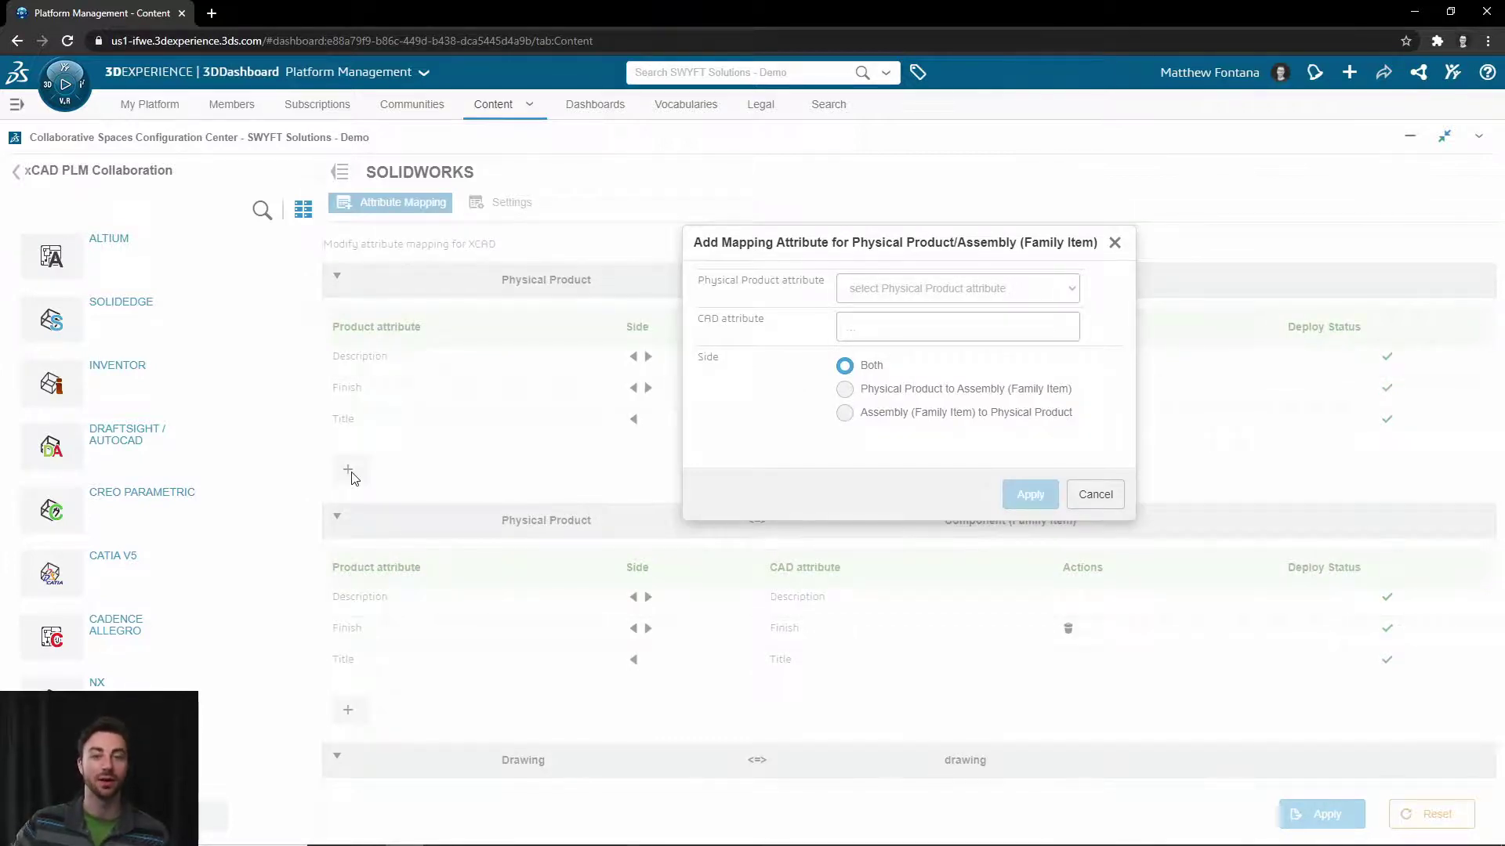
Map Manufacturer (String) to CAD attribute Manufacturer on side Both, and apply the mappings.
{"action": "left_click", "coordinate": [971, 292]}
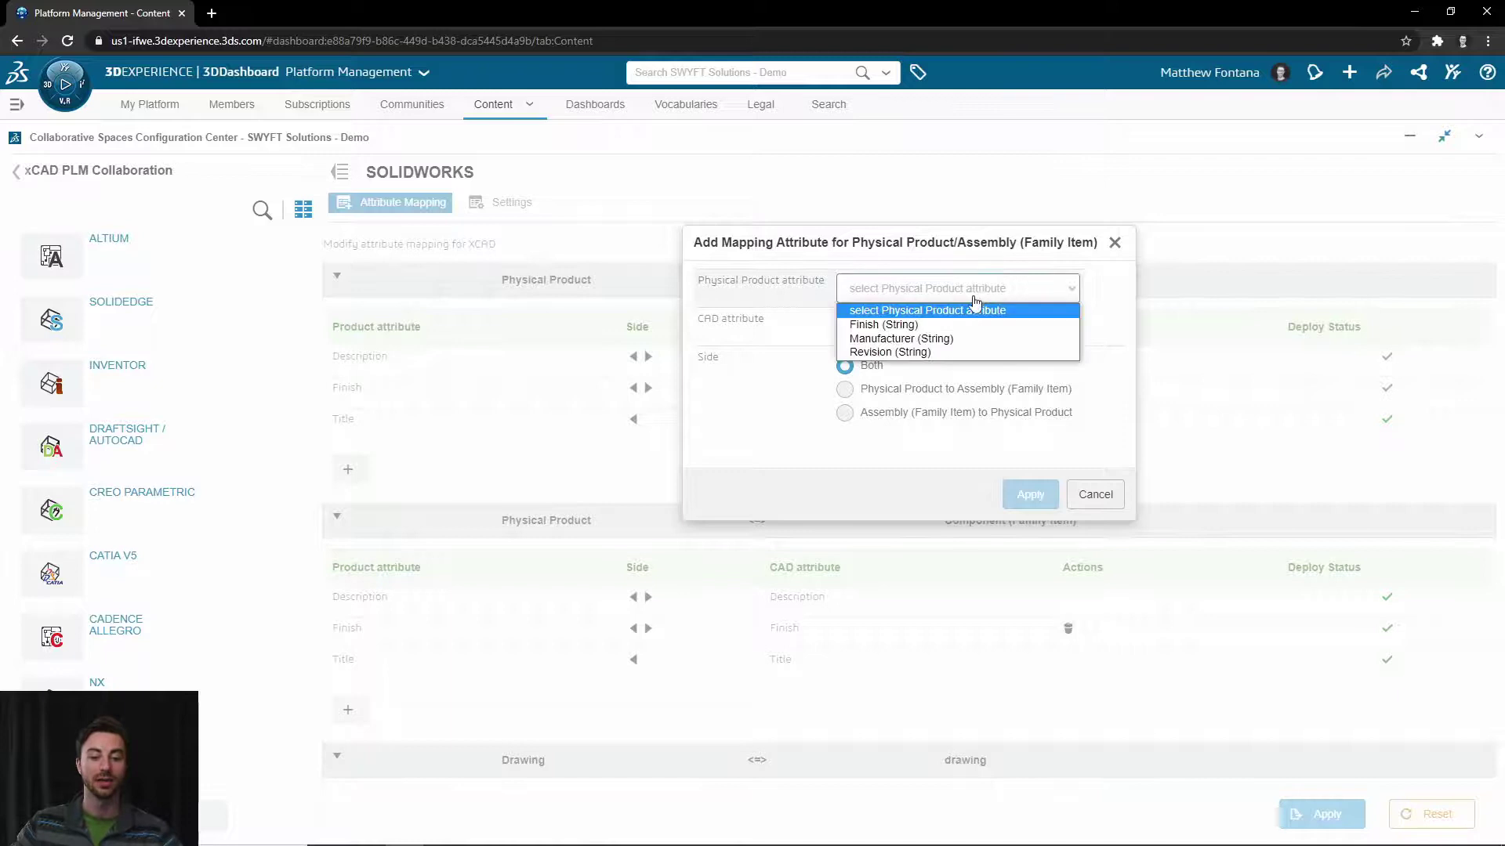
{"action": "left_click", "coordinate": [948, 338]}
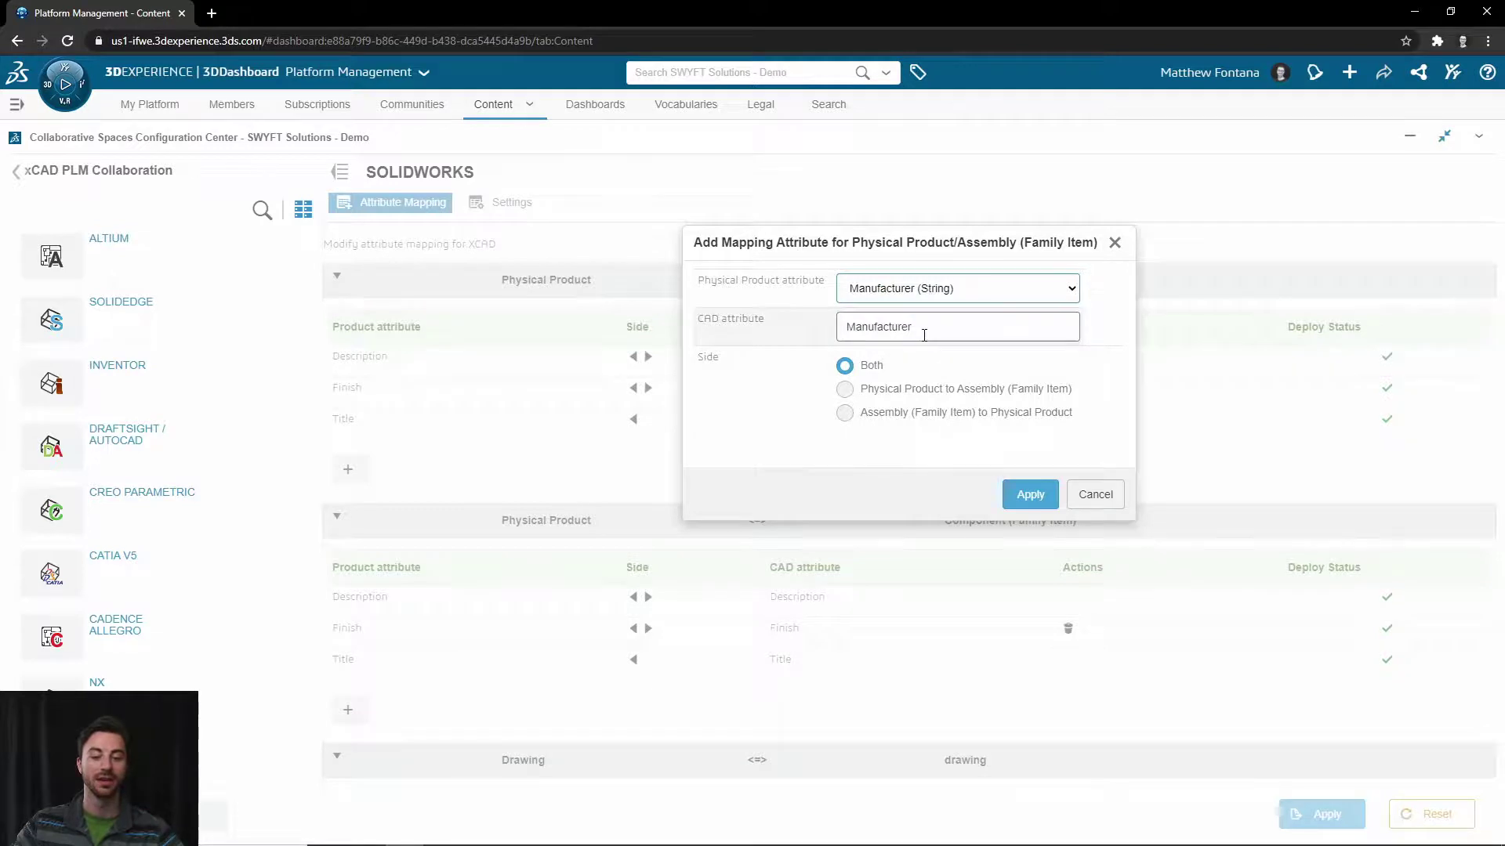
{"action": "left_click", "coordinate": [925, 331]}
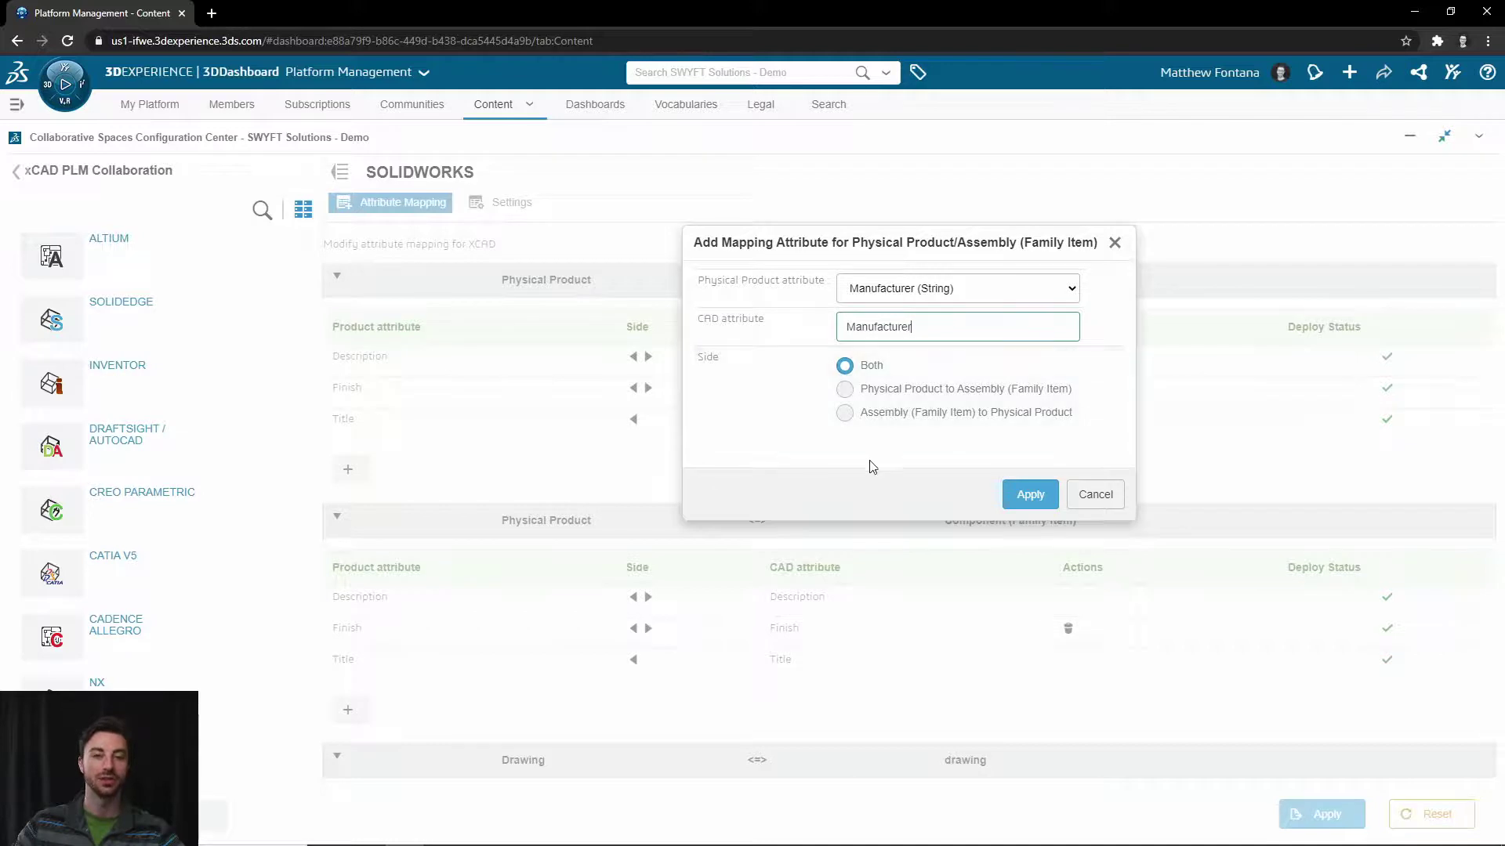
{"action": "left_click", "coordinate": [1008, 497]}
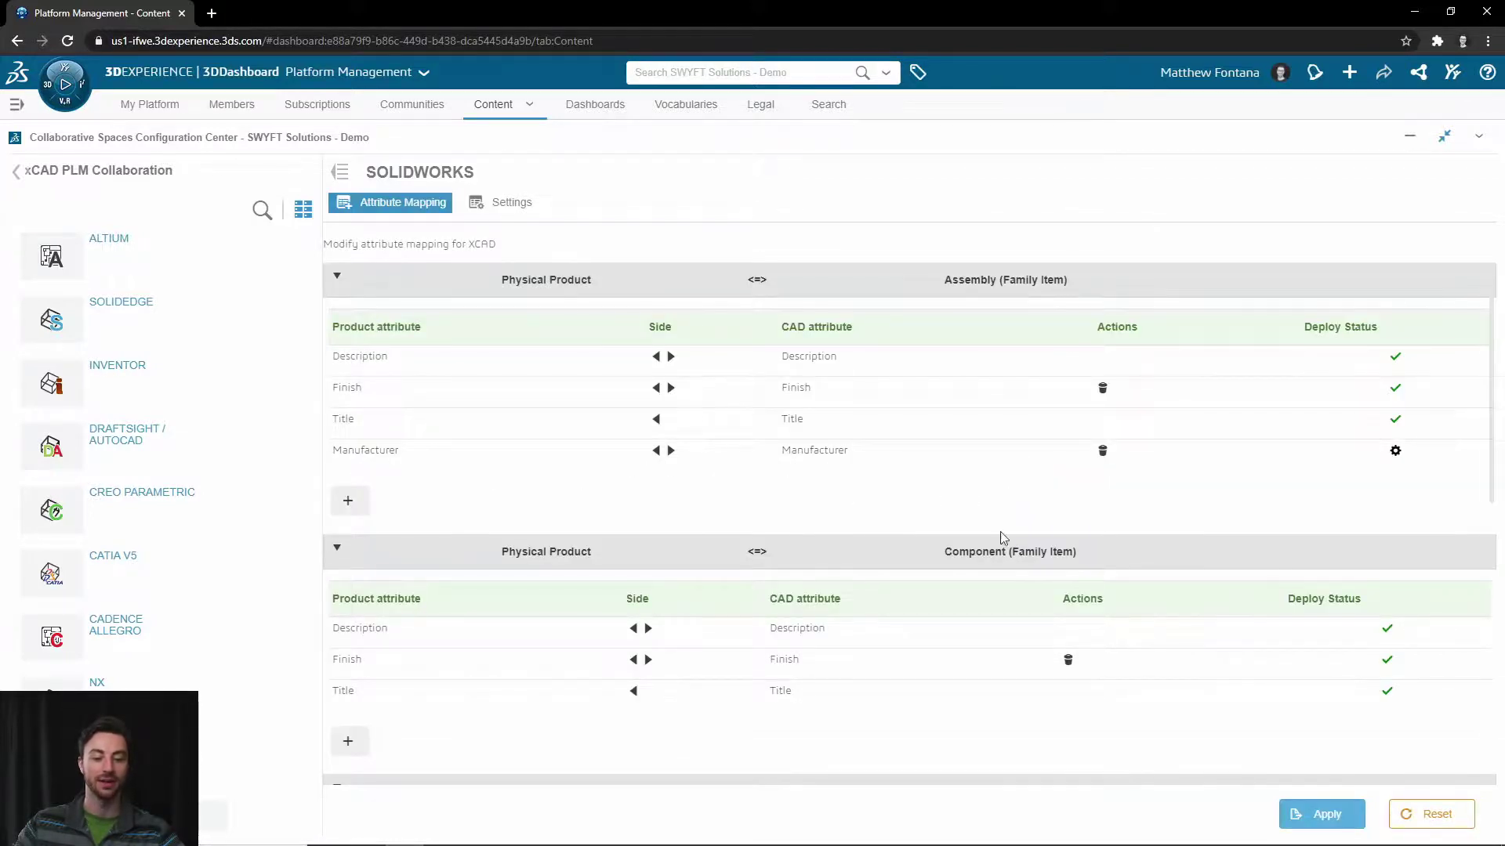
{"action": "left_click", "coordinate": [1329, 815]}
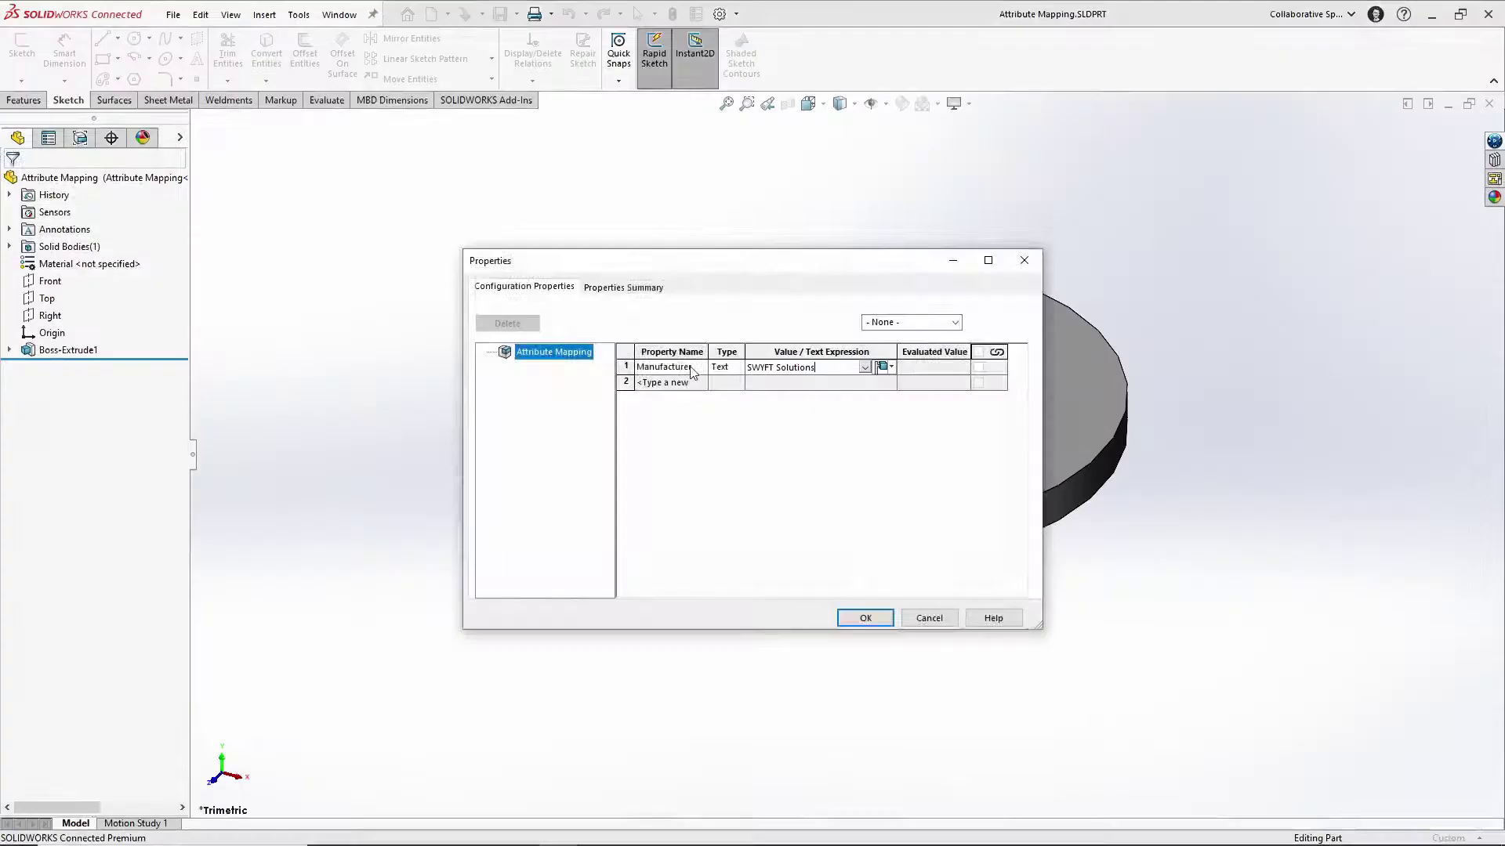
Save the part to 3DEXPERIENCE, then change its Manufacturer property to 'Perception Engineering'.
{"action": "key", "text": "Return"}
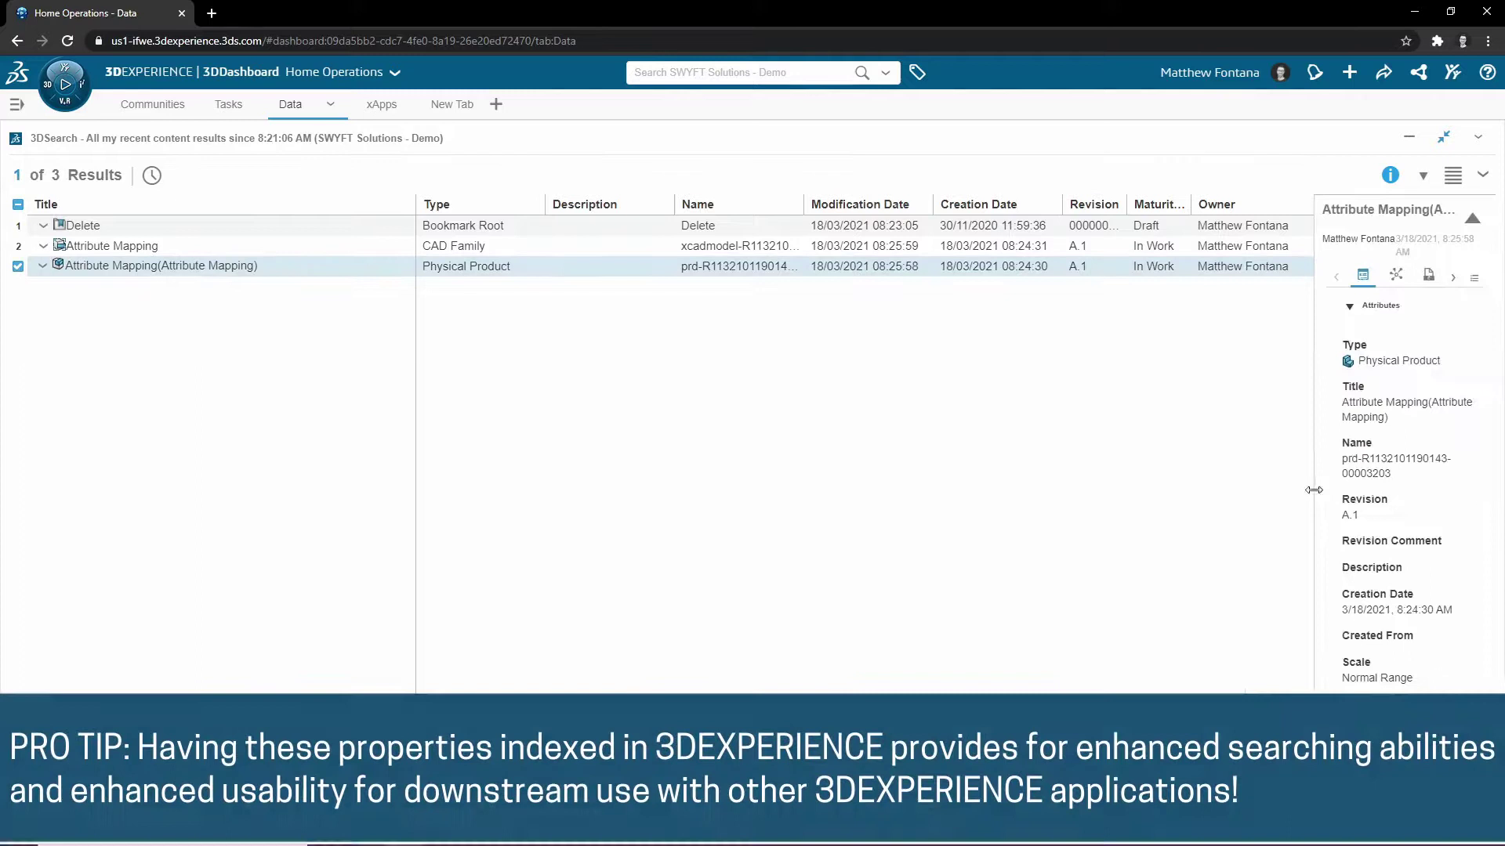
{"action": "scroll", "coordinate": [1384, 675], "scroll_direction": "down", "scroll_amount": 5}
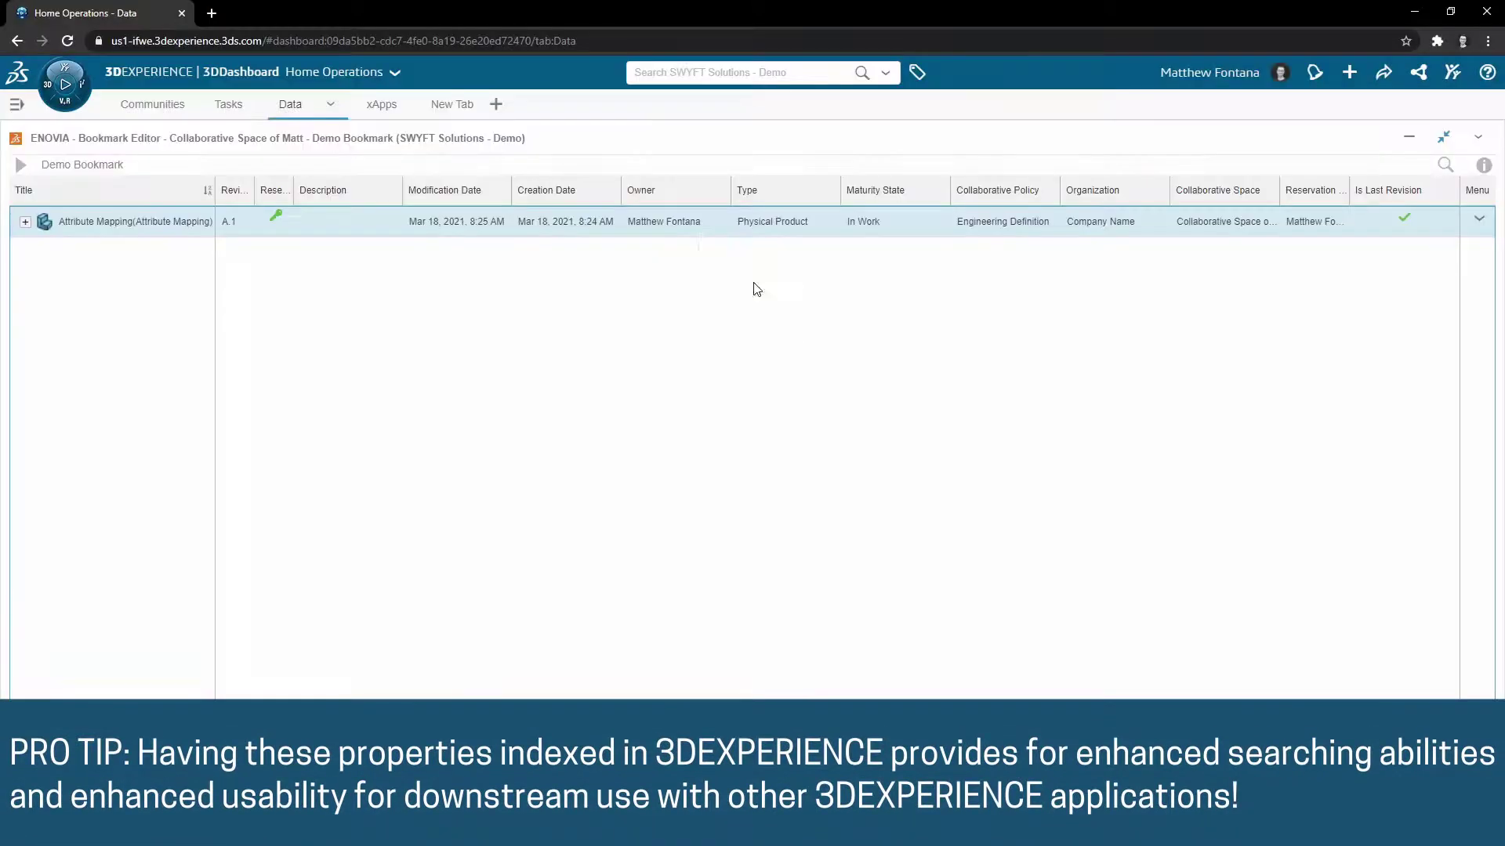
{"action": "right_click", "coordinate": [690, 221]}
{"action": "left_click", "coordinate": [764, 388]}
{"action": "scroll", "coordinate": [391, 509], "scroll_direction": "down", "scroll_amount": 5}
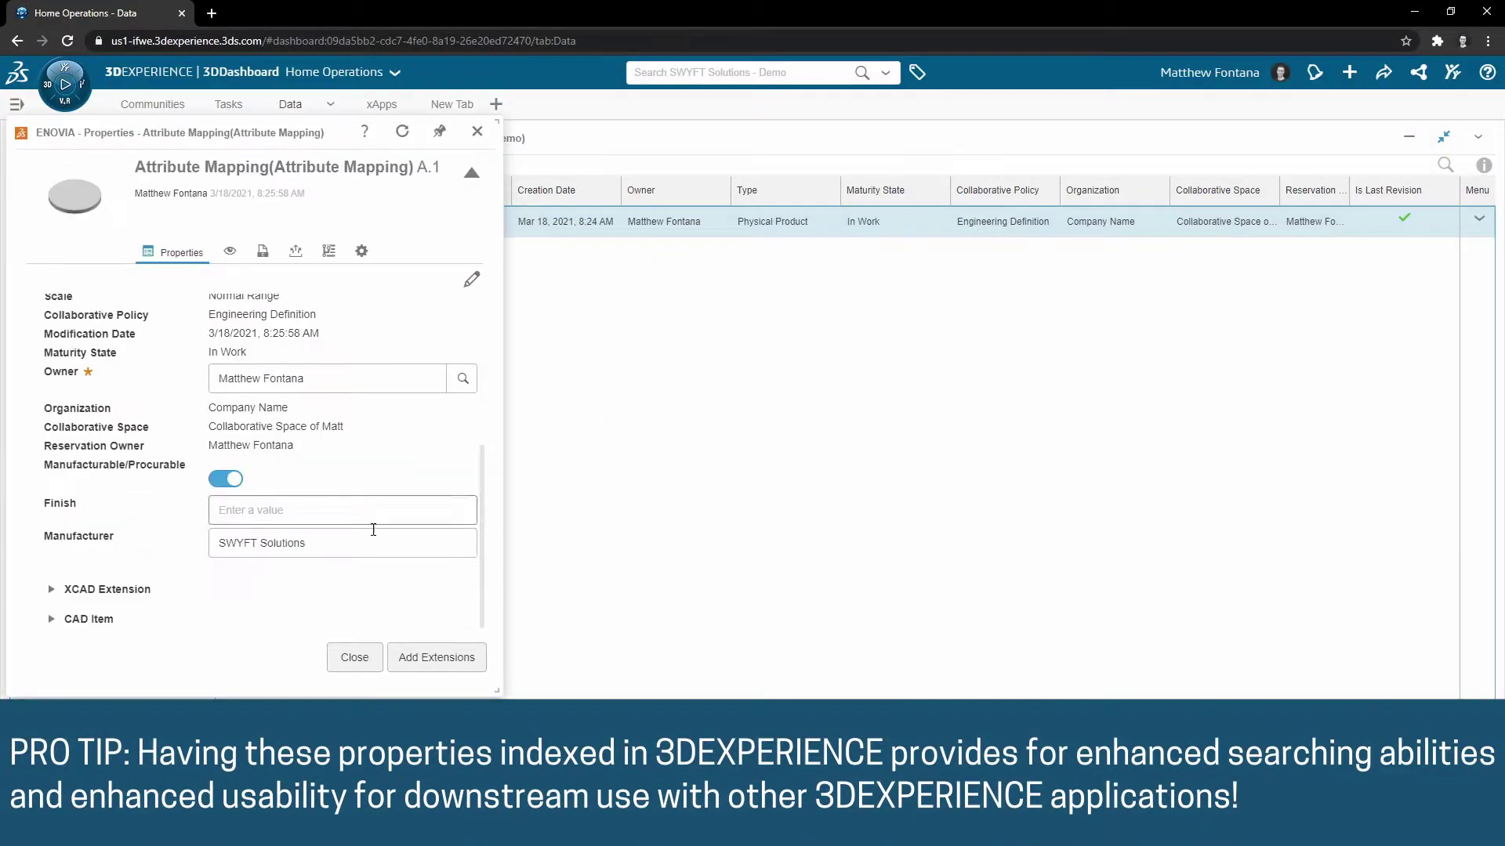
{"action": "triple_click", "coordinate": [371, 533]}
{"action": "type", "text": "Perception Engineering"}
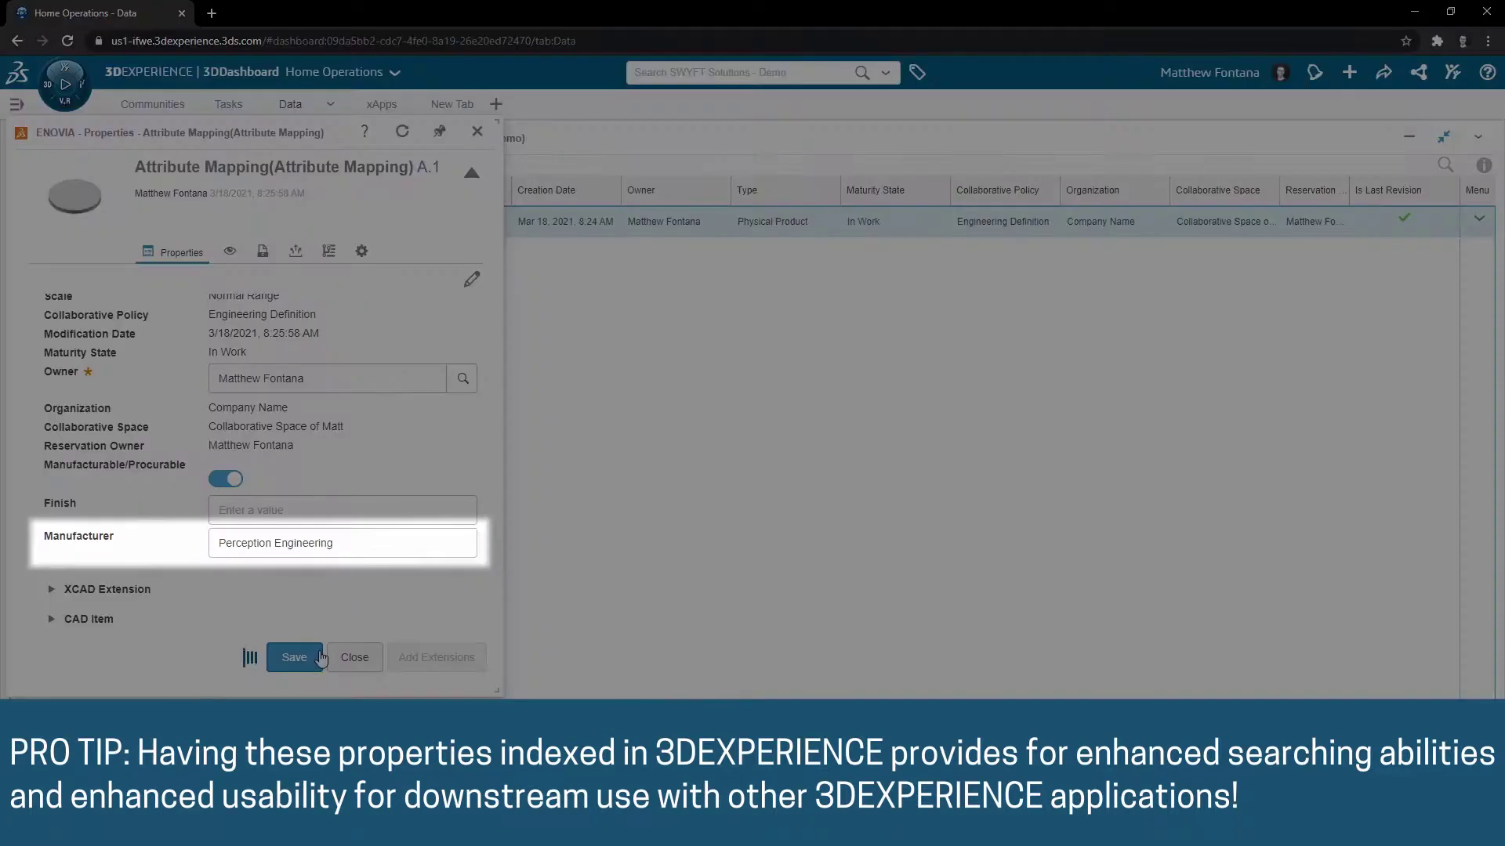
{"action": "left_click", "coordinate": [294, 657]}
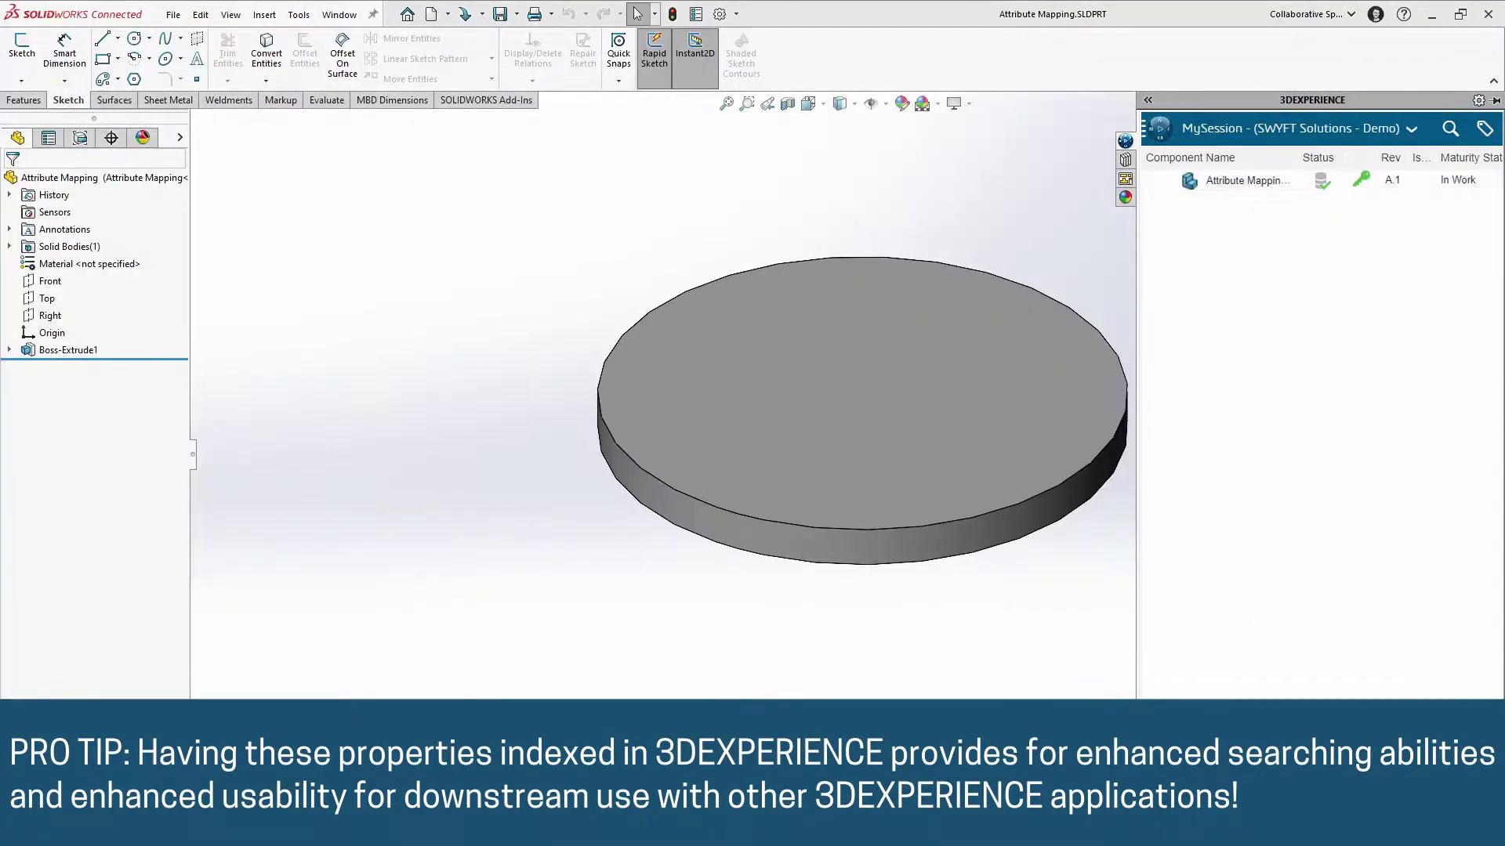